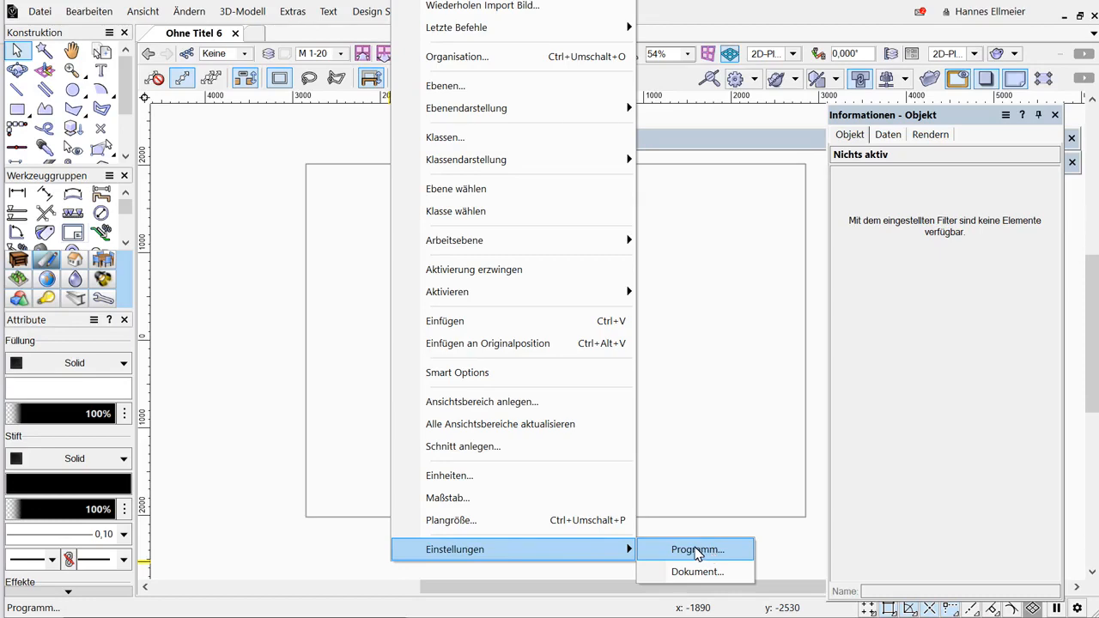
In the program preferences, set automatic saving to every 7 minutes without prompting and keep 2 backups.
left_click(697, 551)
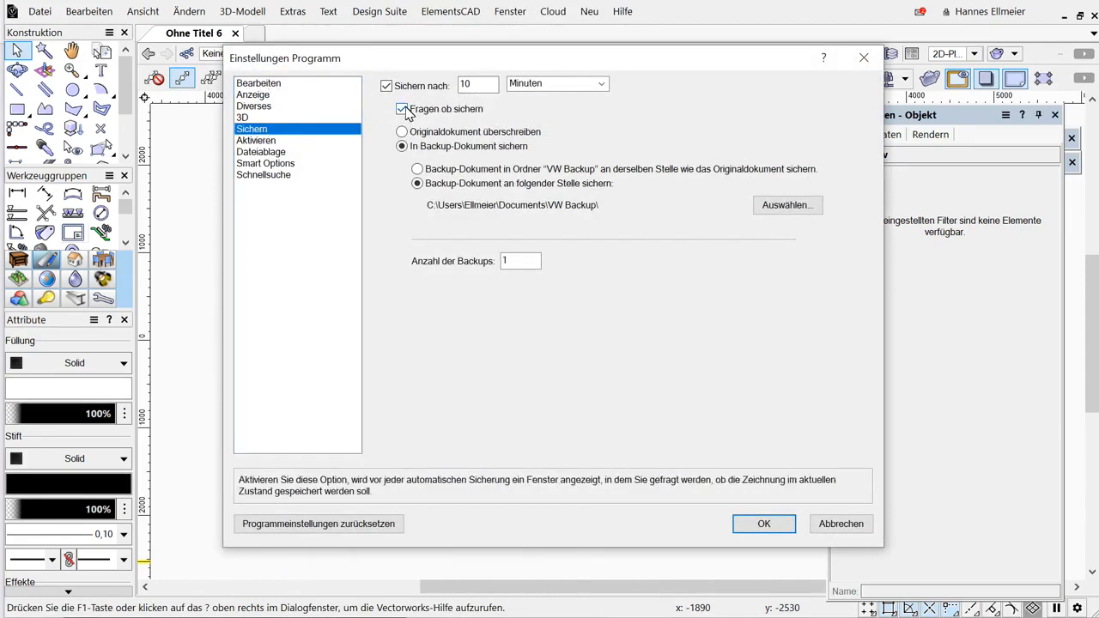
double_click(467, 87)
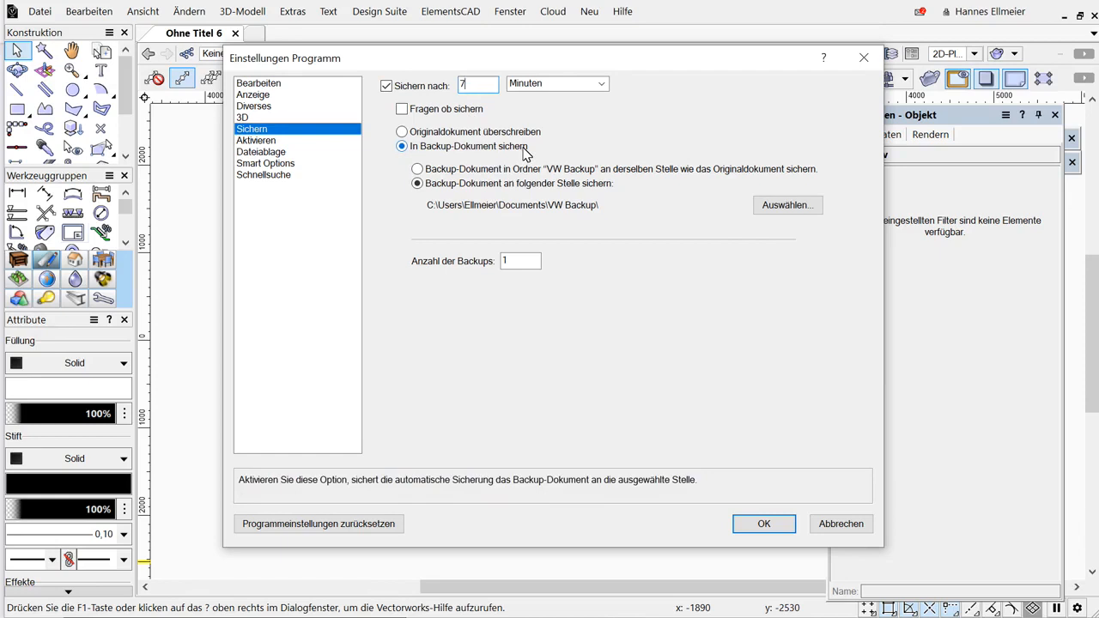
double_click(520, 261)
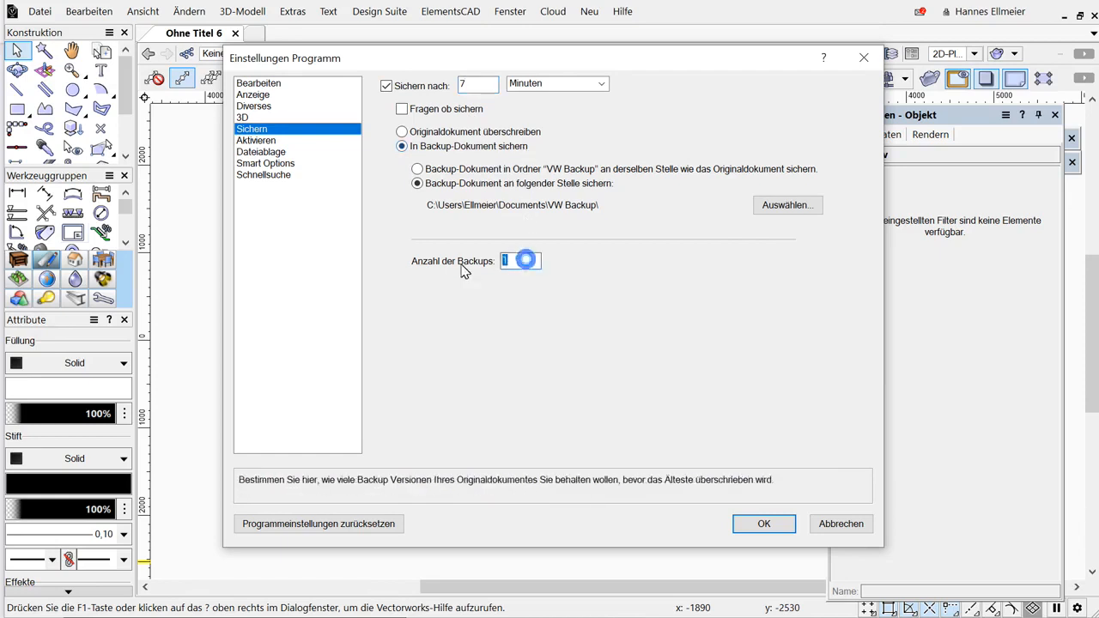
double_click(534, 262)
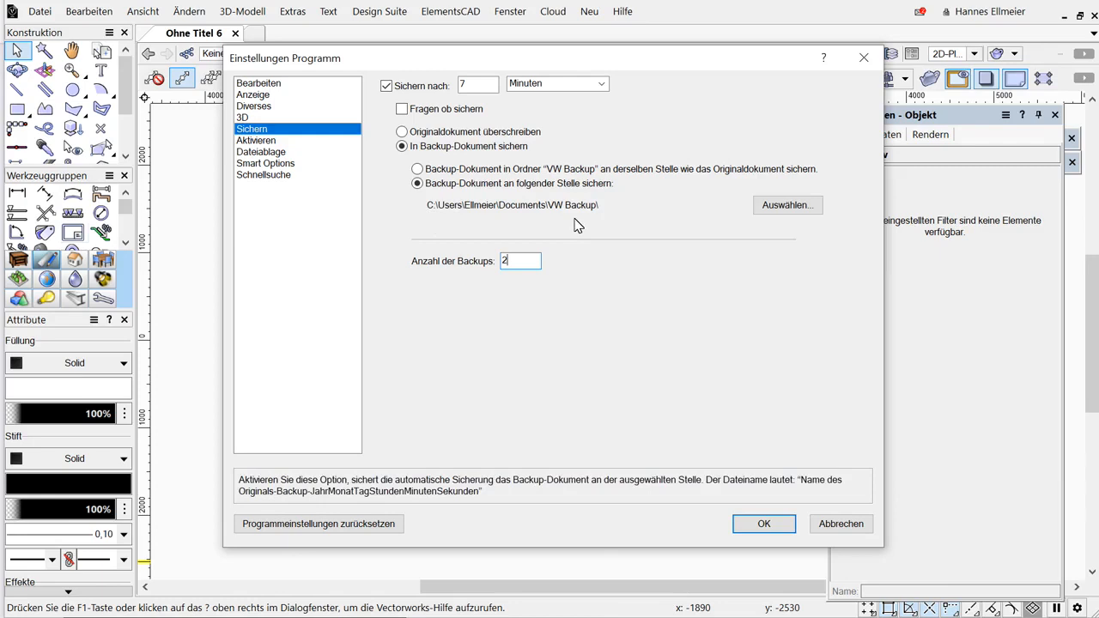
left_click(773, 527)
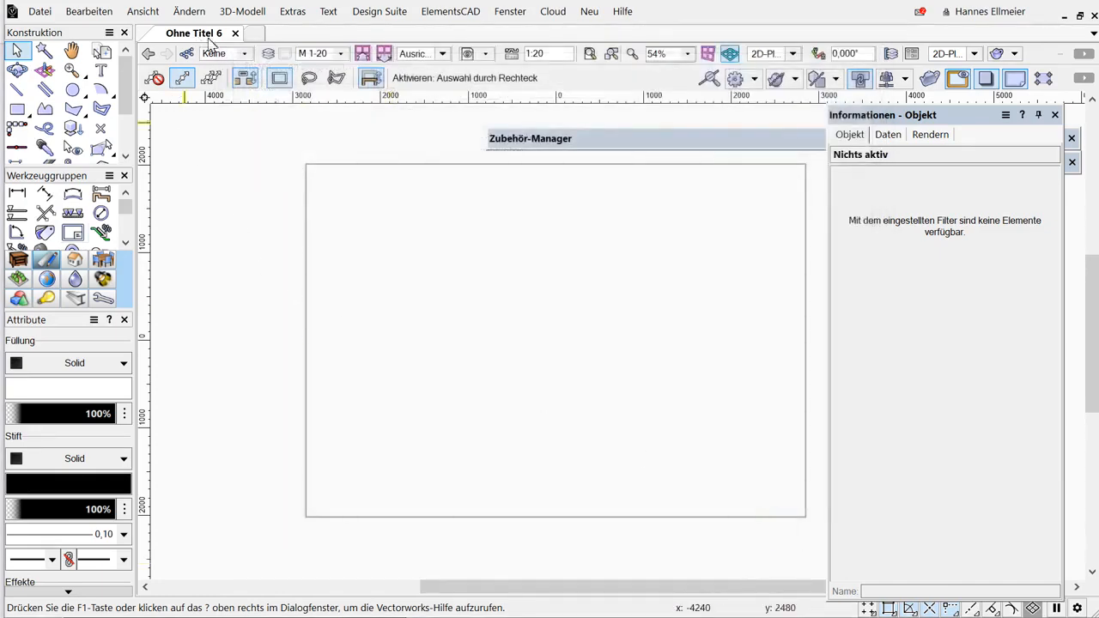
left_click(50, 17)
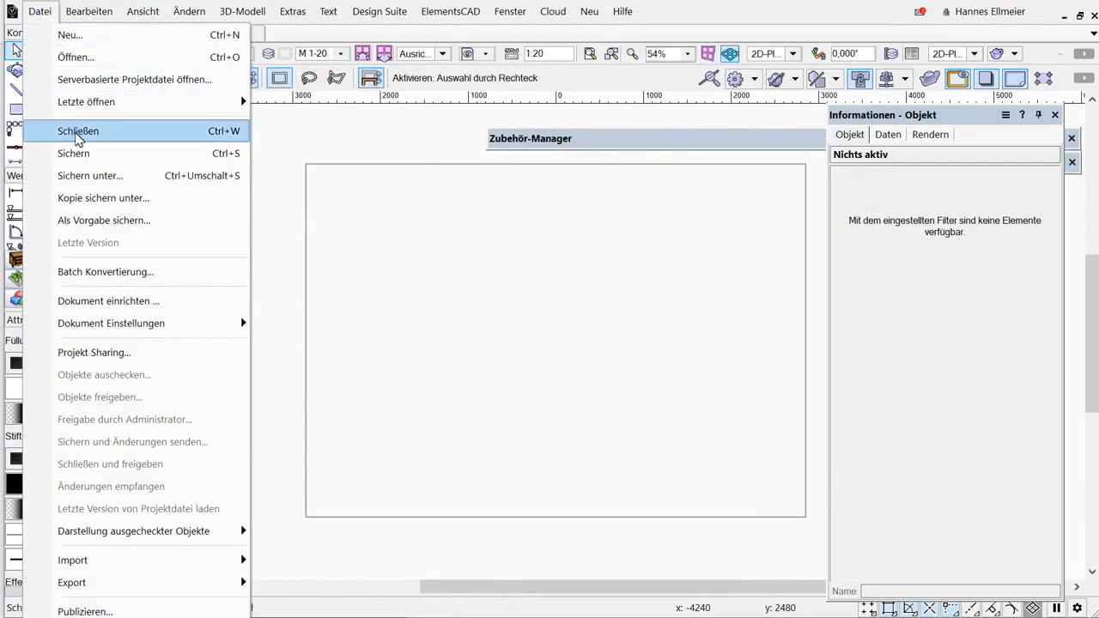
left_click(79, 139)
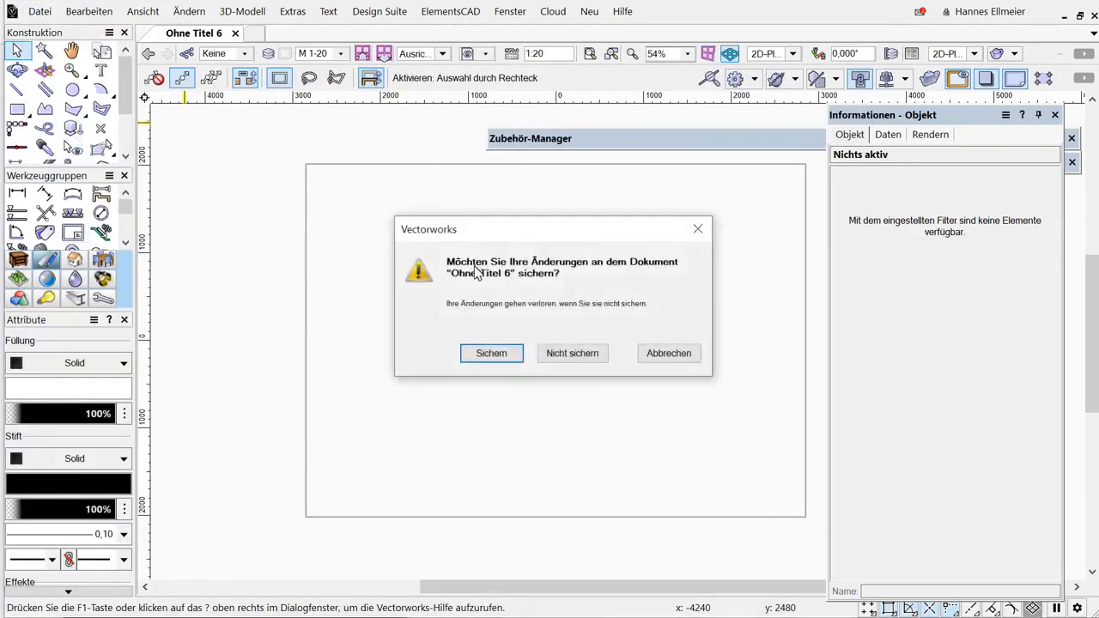
left_click(669, 353)
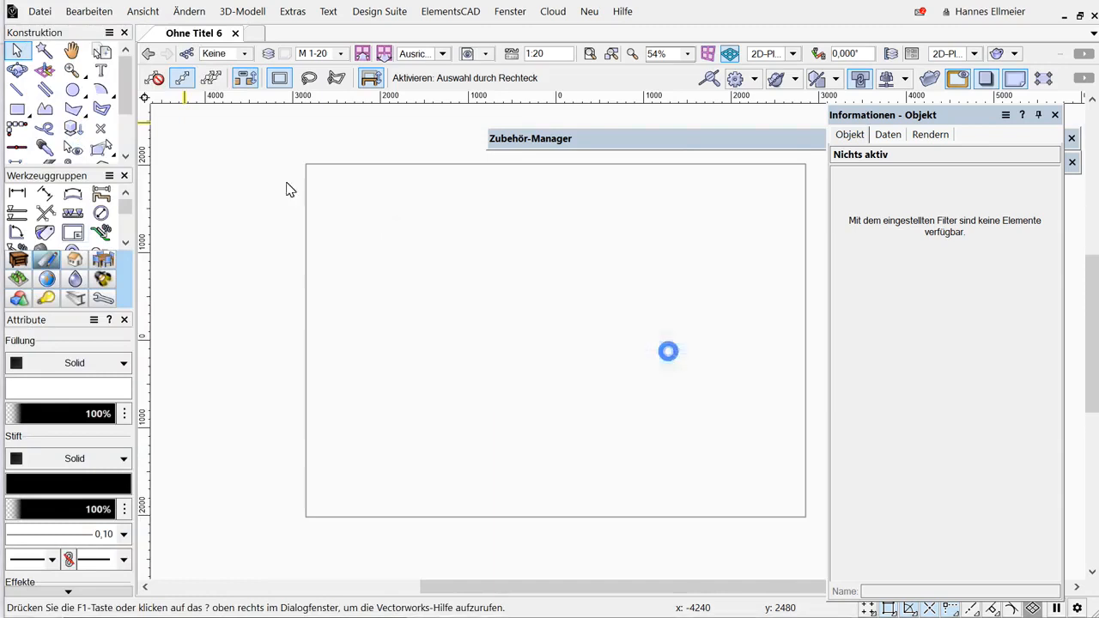
In the editing preferences, set moving objects by grid to Pfeiltaste with a custom step value of 1.
left_click(43, 11)
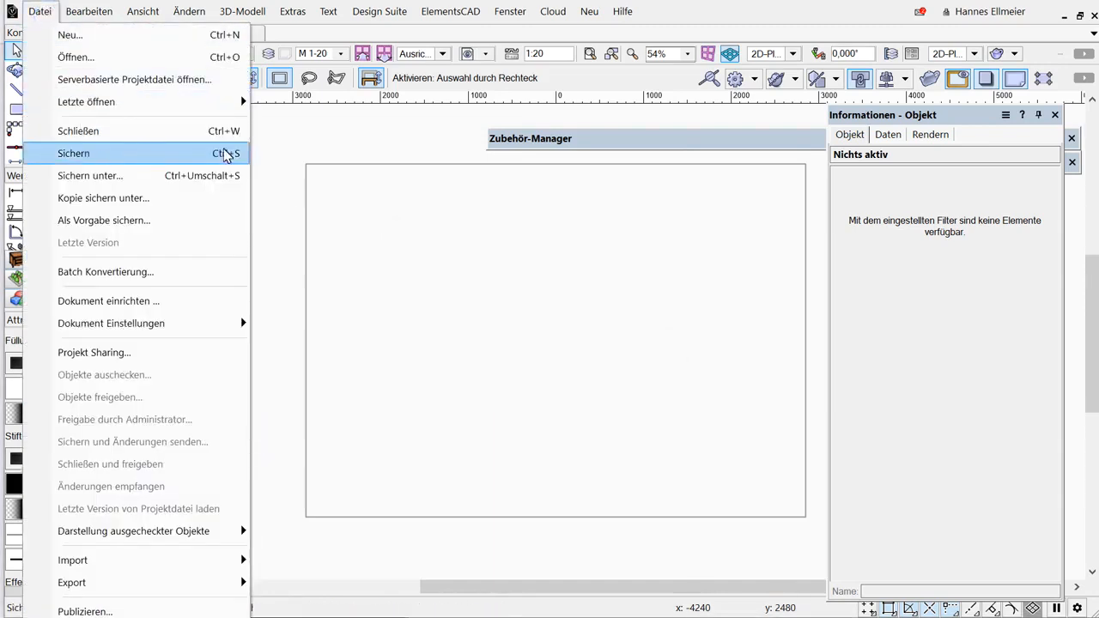
left_click(335, 187)
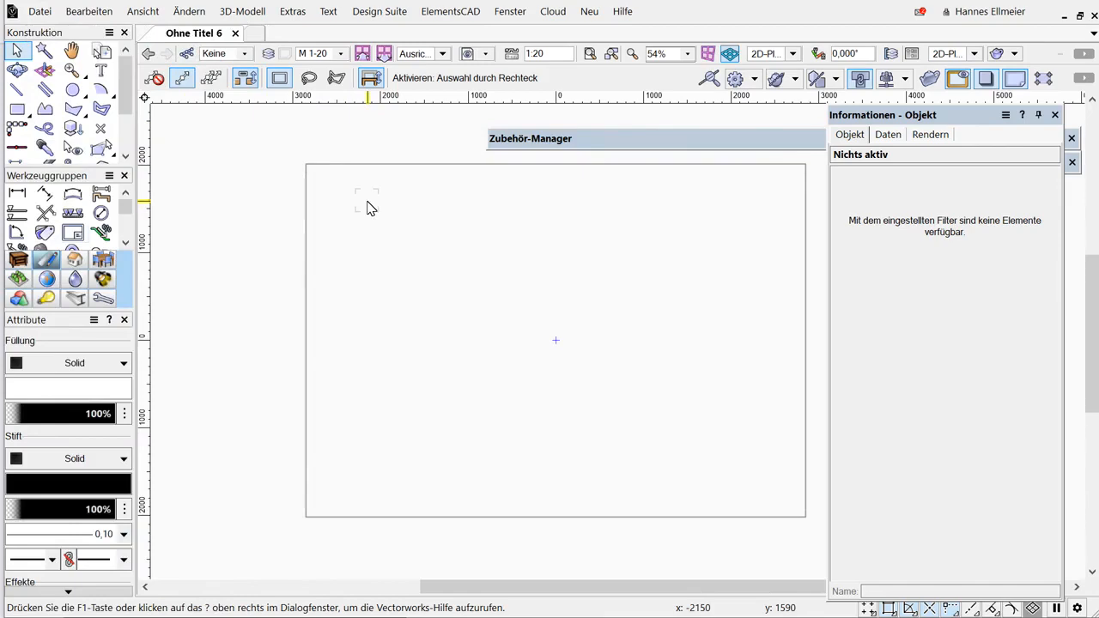
right_click(249, 561)
mouse_move(316, 548)
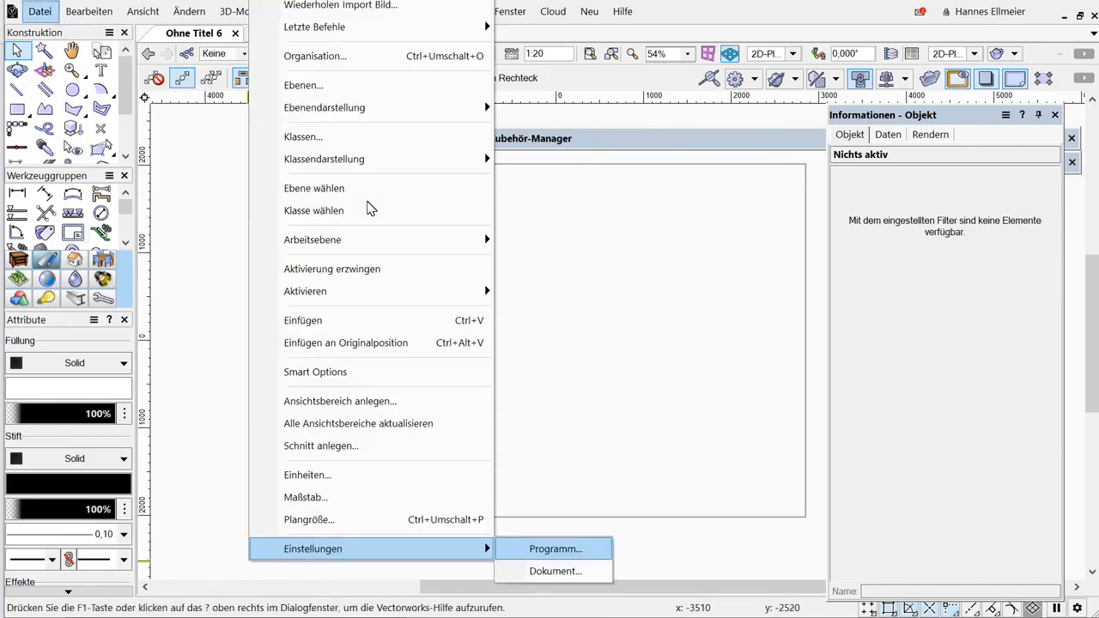
left_click(530, 547)
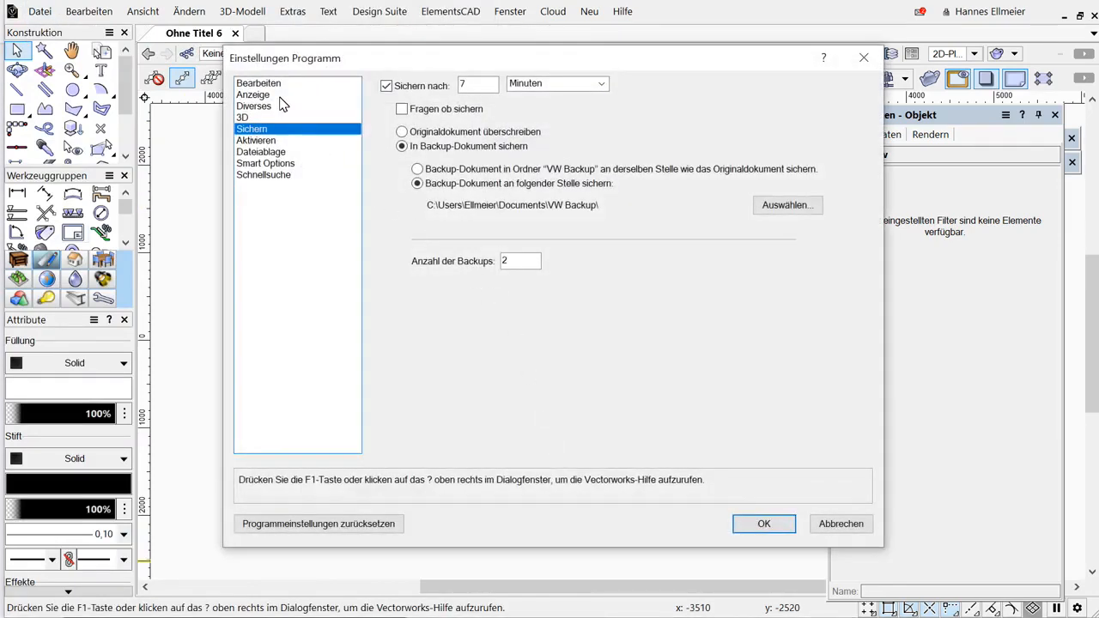
left_click(266, 84)
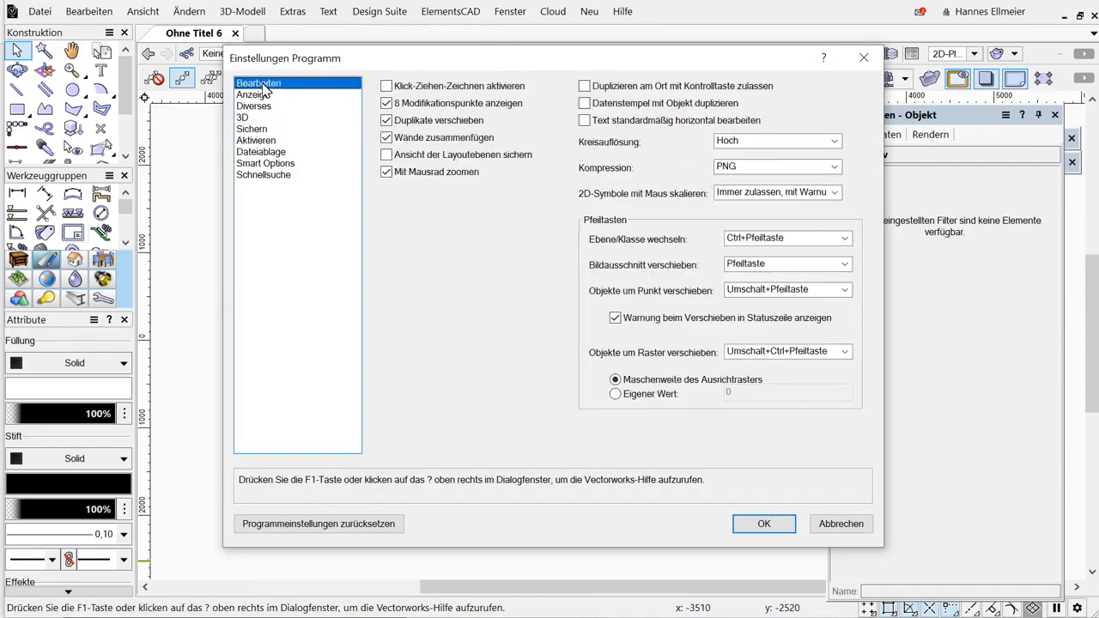
left_click(617, 395)
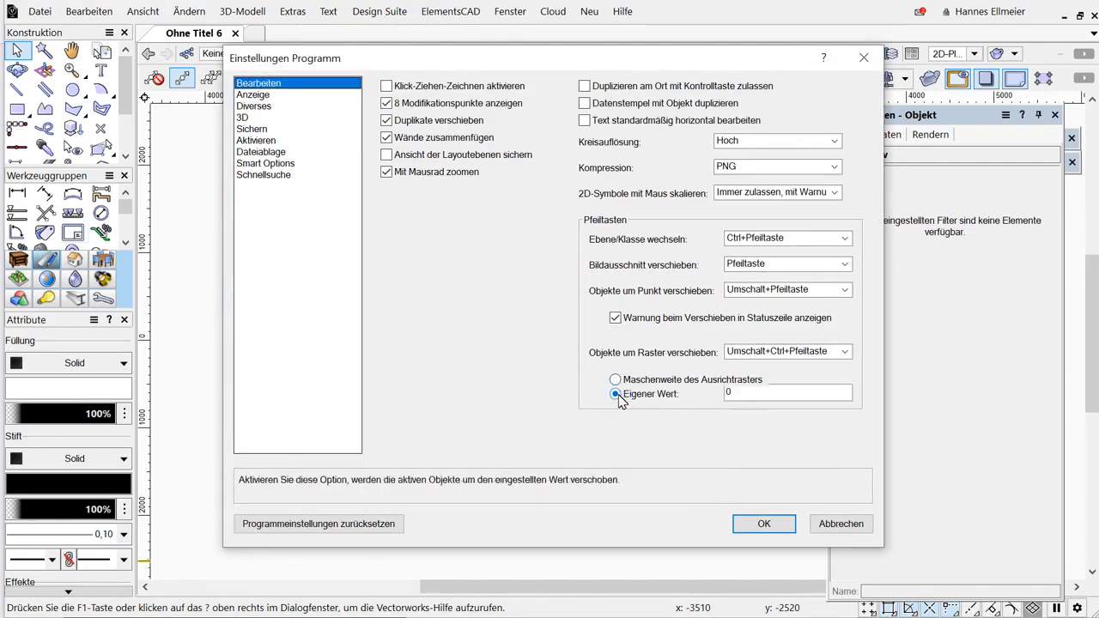
double_click(763, 395)
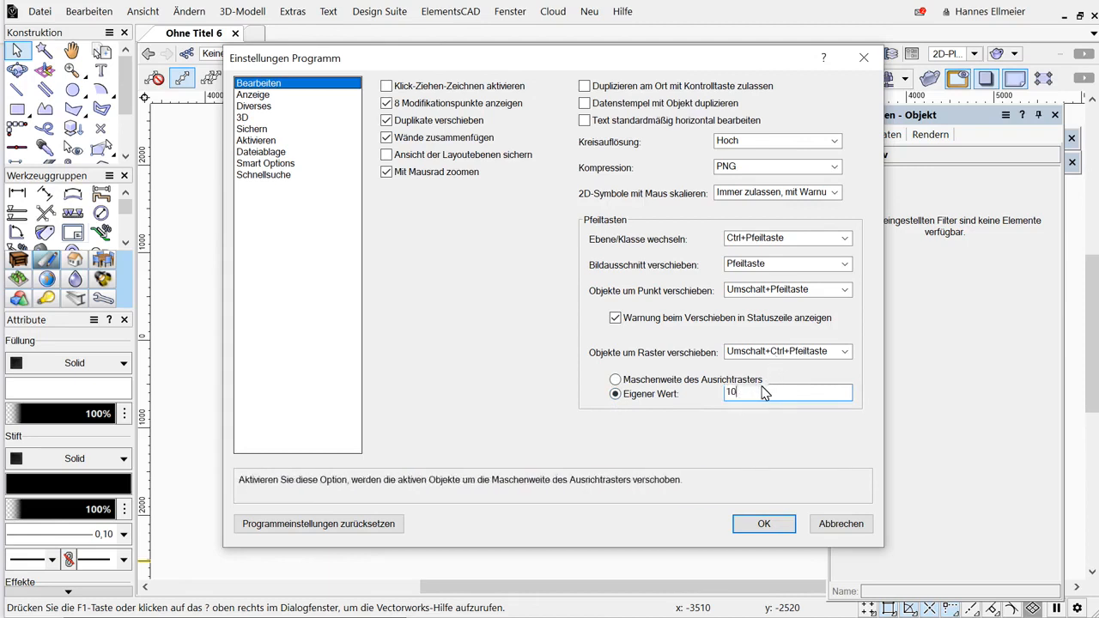
key("BackSpace")
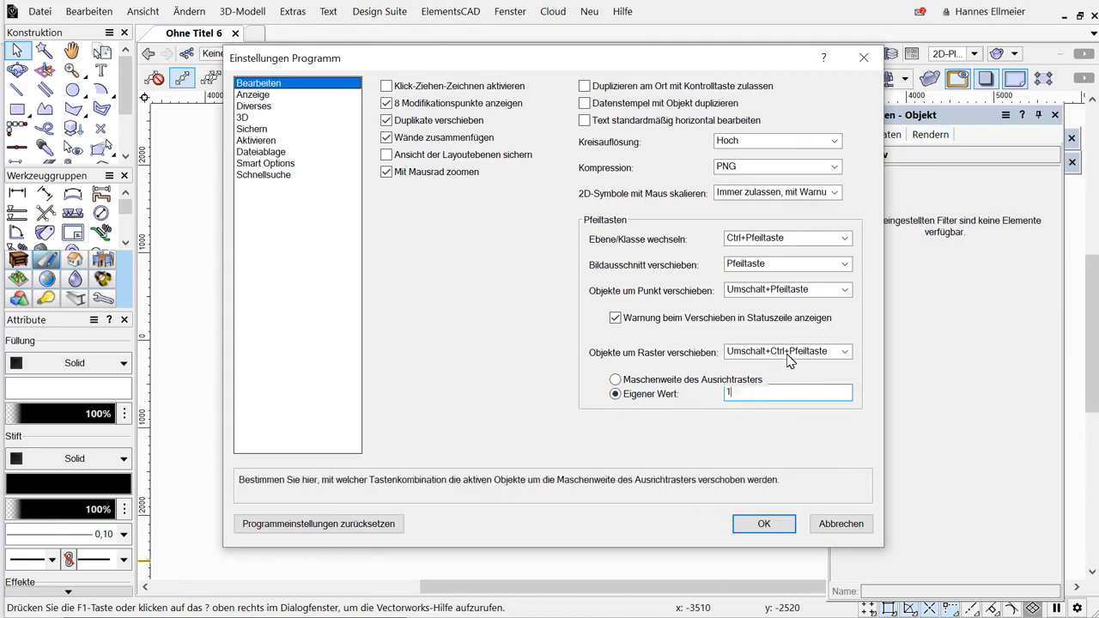
left_click(786, 354)
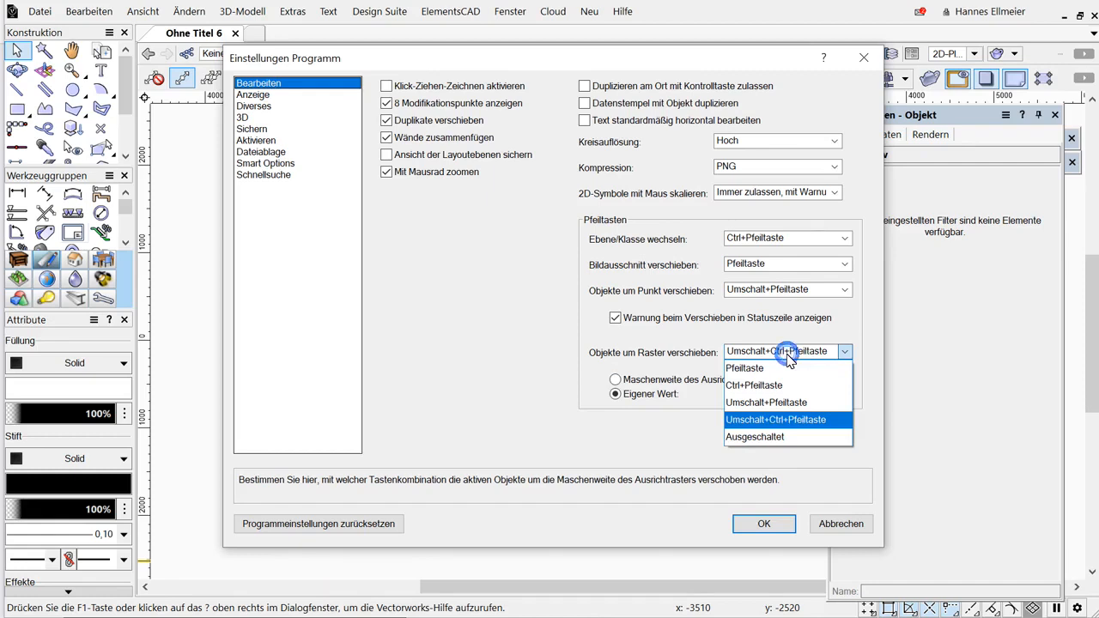
left_click(743, 369)
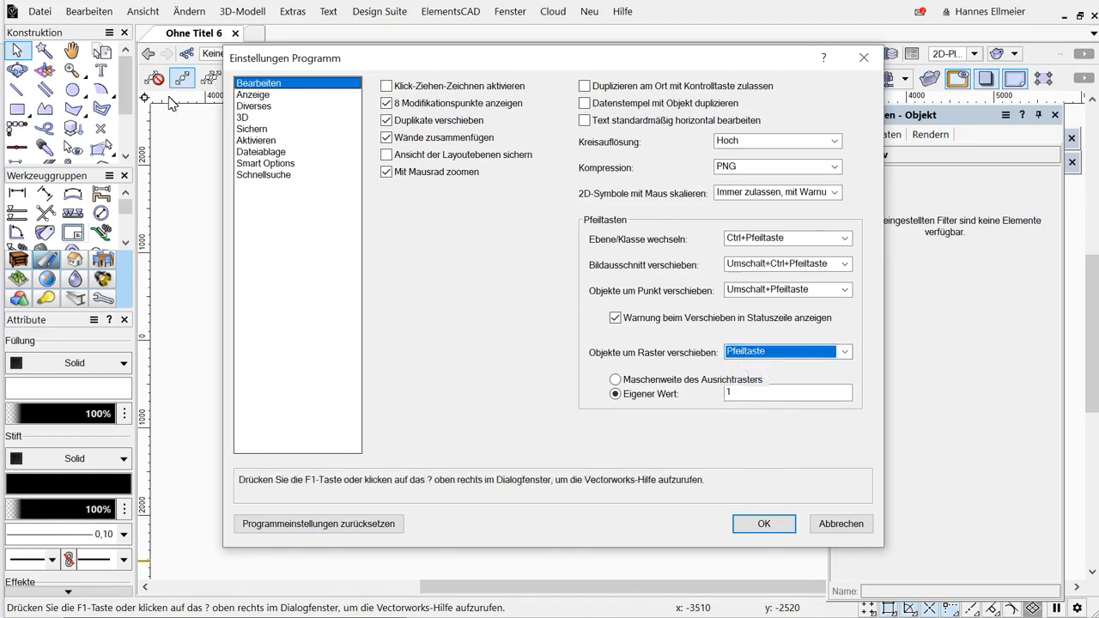
In the display preferences, enable showing all objects in edit mode with other objects grayed, and confirm.
left_click(256, 96)
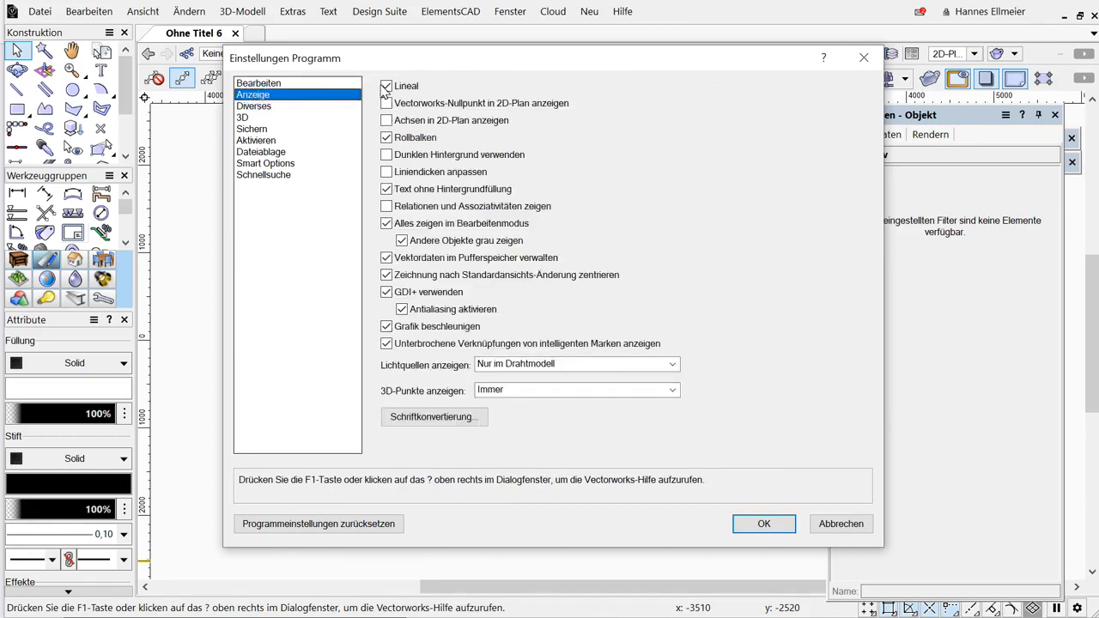
left_click(401, 240)
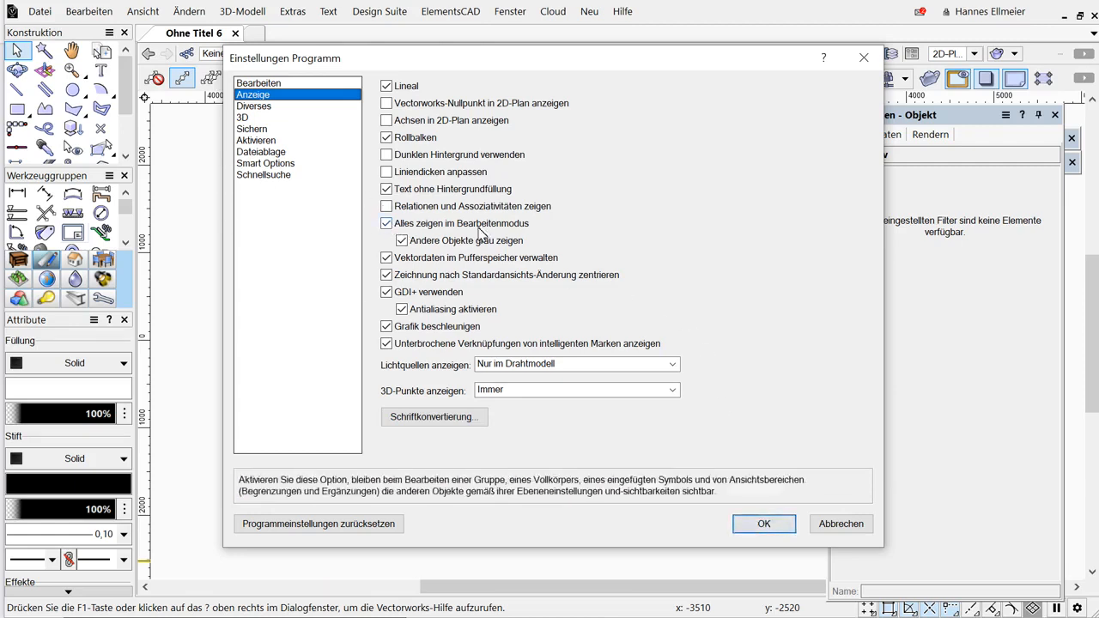
left_click(764, 522)
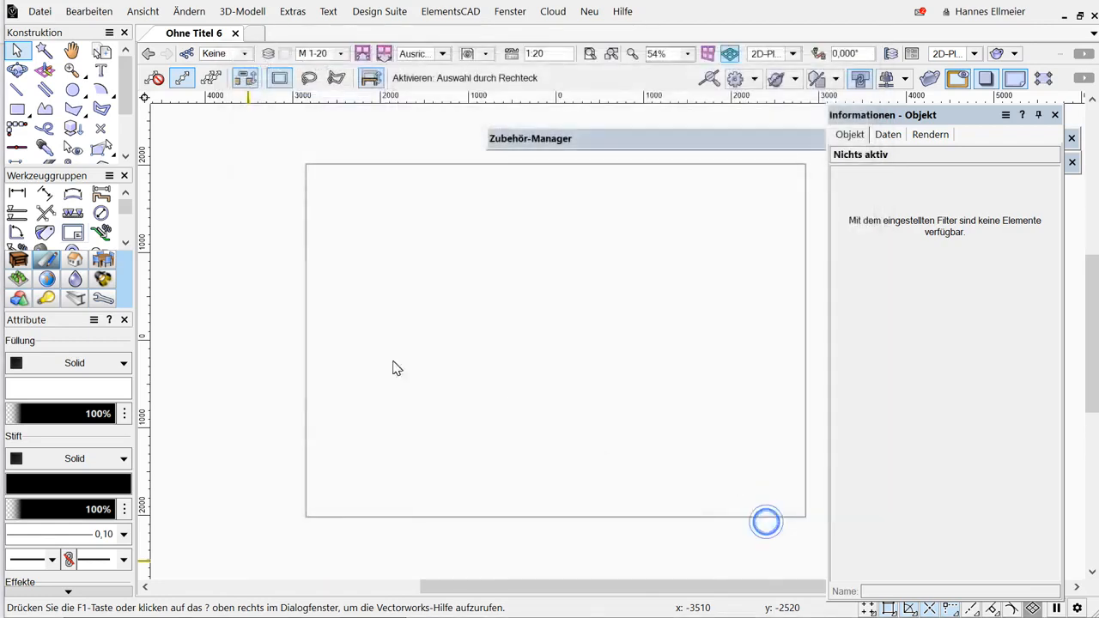
Draw three rectangles: one on the sheet's left and two overlapping ones to its right.
left_click(17, 109)
left_click(424, 246)
left_click(506, 328)
left_click(613, 297)
left_click(674, 358)
left_click(631, 273)
left_click(696, 321)
left_click(715, 267)
Select the two overlapping rectangles and group them.
key("x")
left_click_drag(721, 251, 602, 380)
right_click(652, 313)
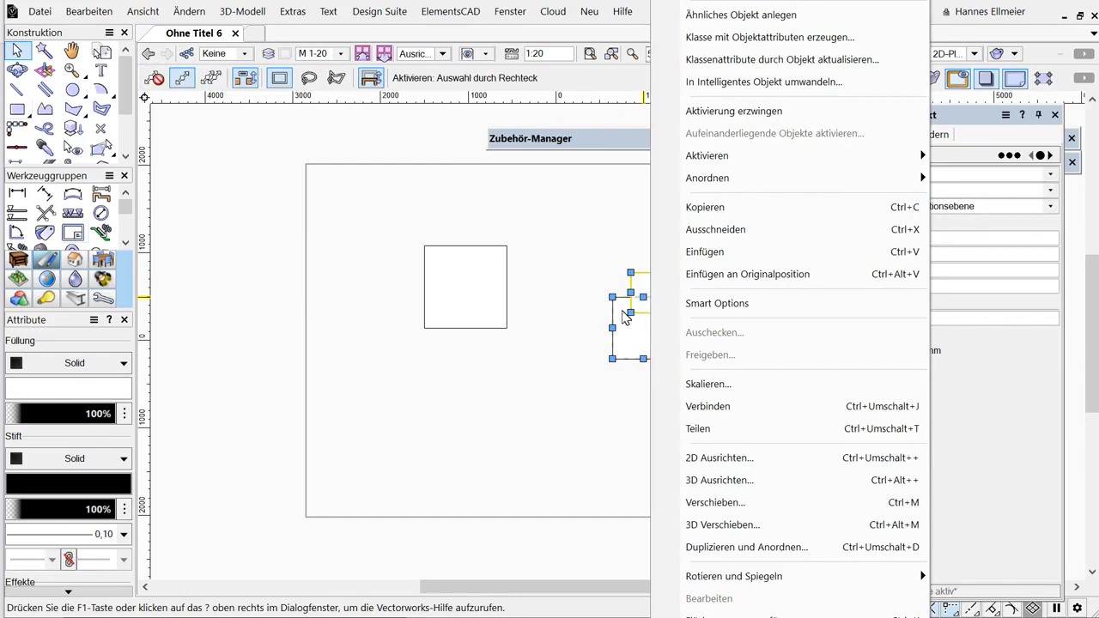
left_click(623, 317)
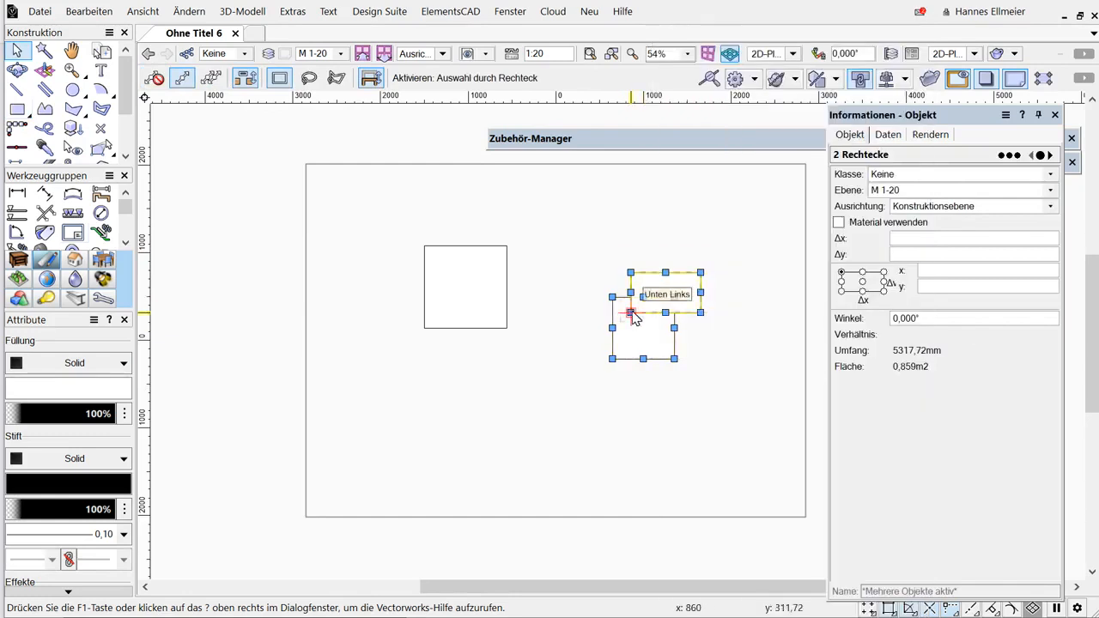
key("ctrl+g")
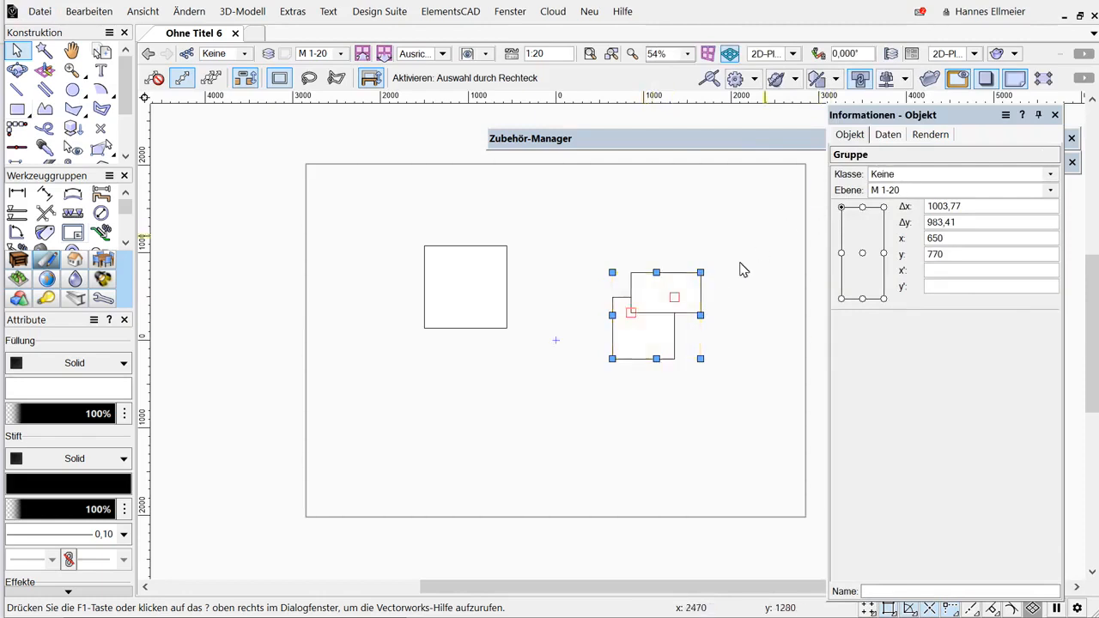
Enter the group for editing and toggle the option to show all other objects in edit mode.
double_click(653, 316)
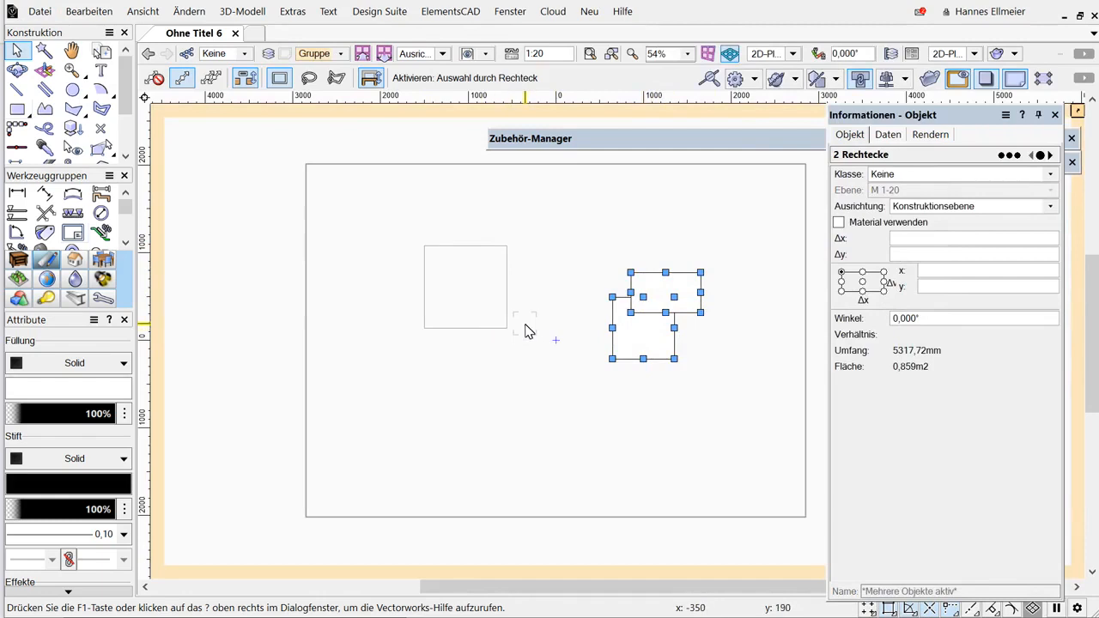
key("alt")
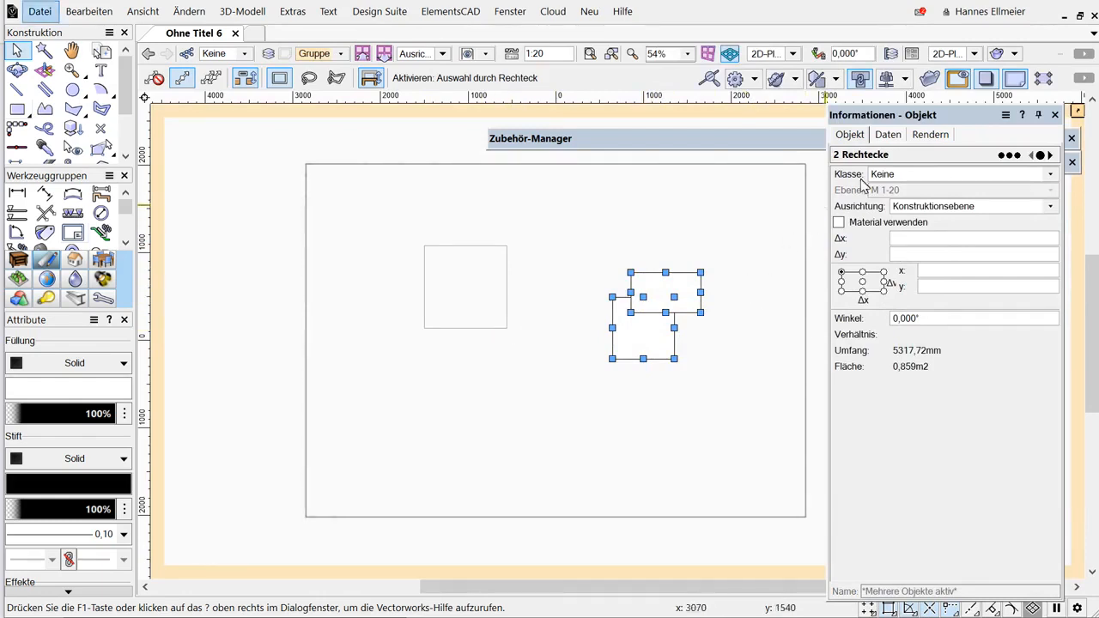
left_click(960, 79)
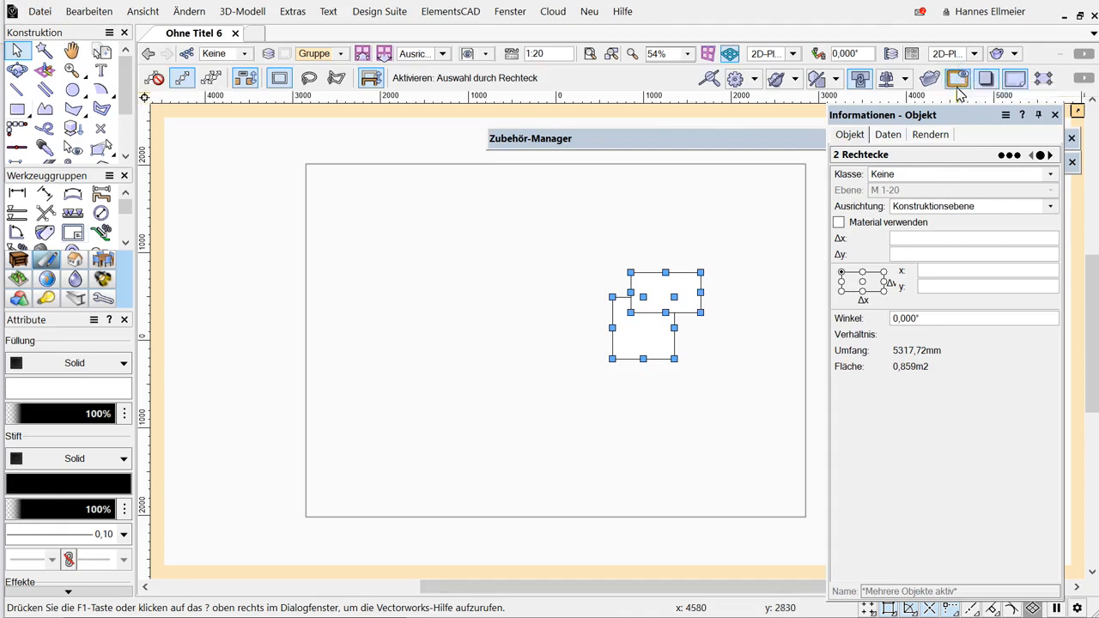
left_click(958, 80)
left_click(958, 79)
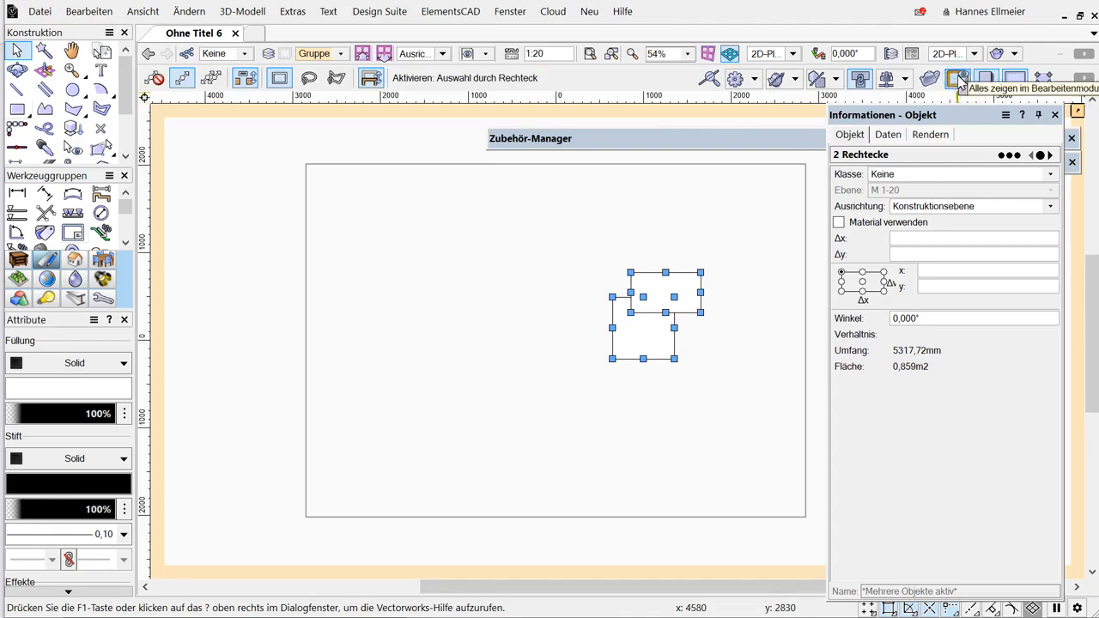
left_click(958, 79)
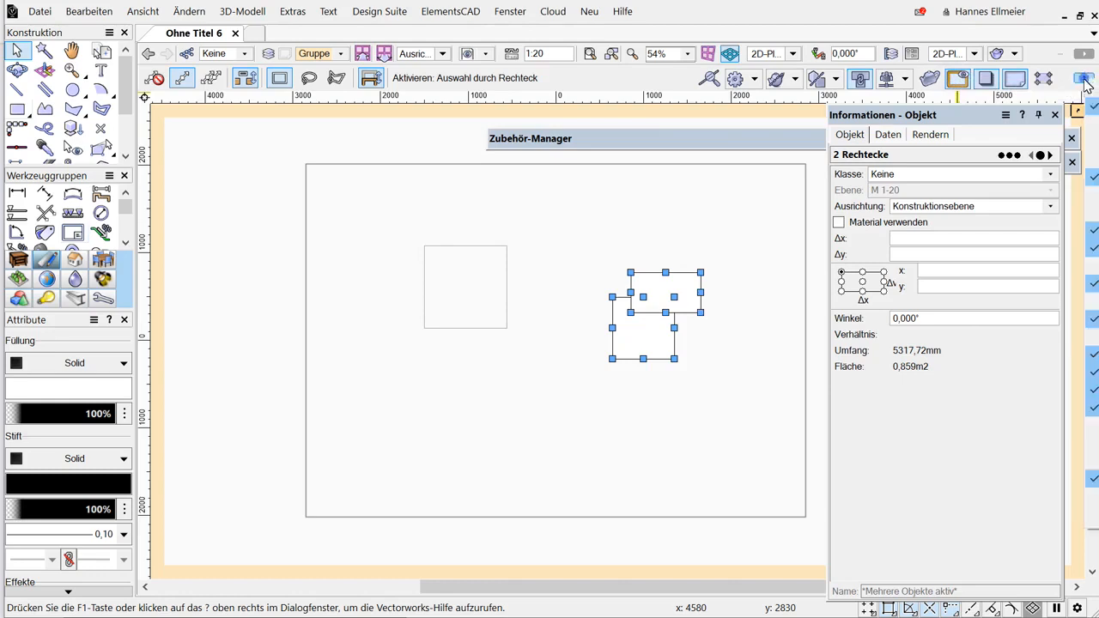
left_click(1084, 79)
key("Escape")
Leave the group editing and delete the group.
left_click(1080, 111)
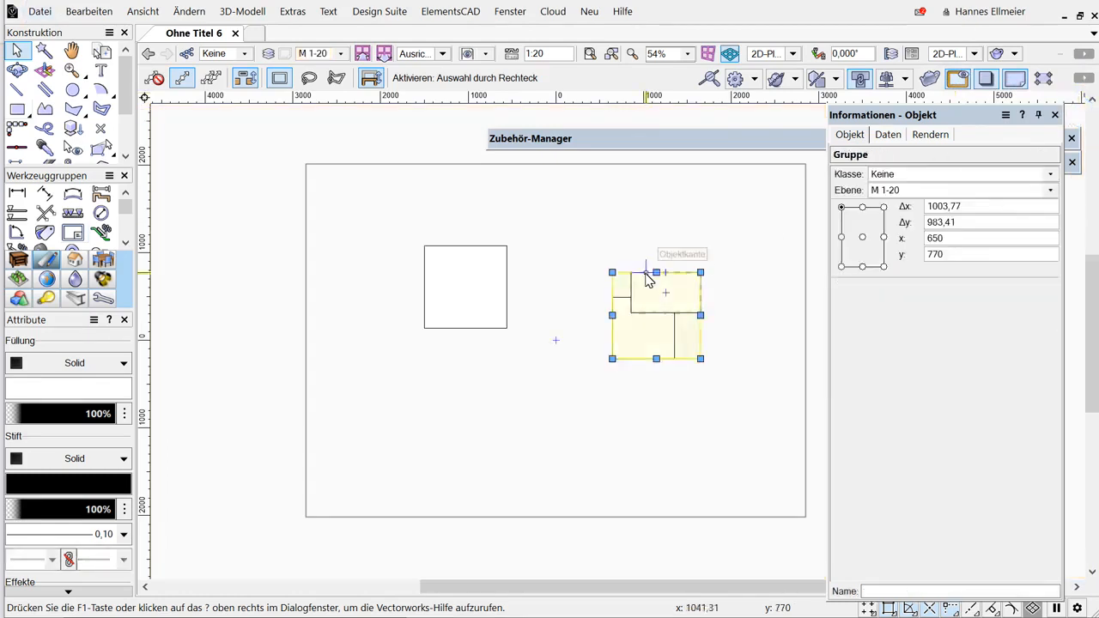
key("Delete")
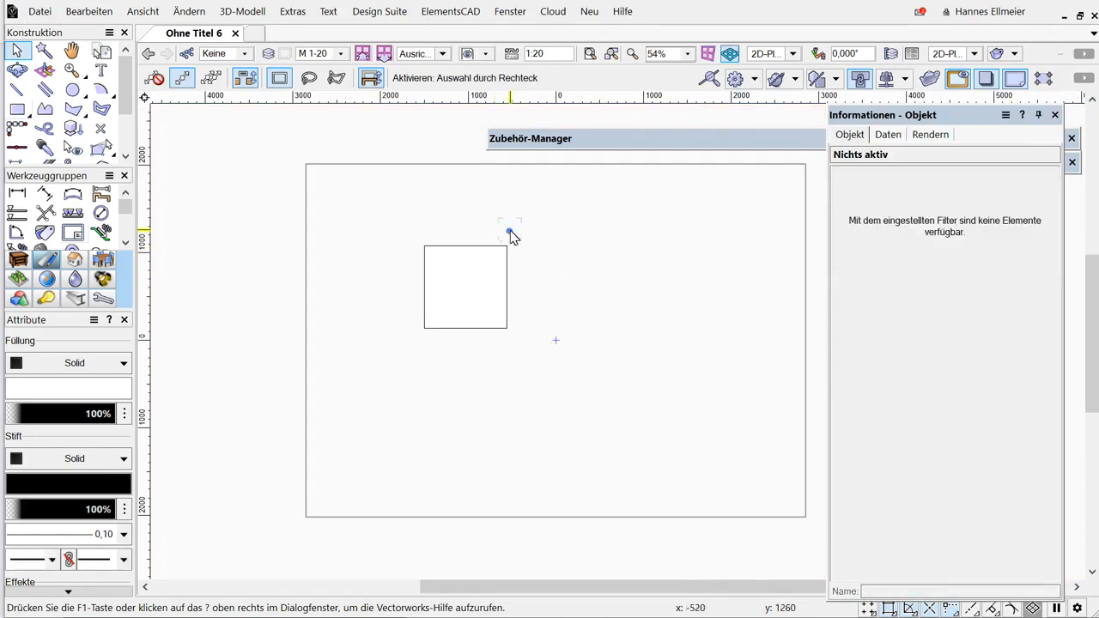
Open the miscellaneous program preferences and review the serial numbers dialog and its licence information.
right_click(509, 235)
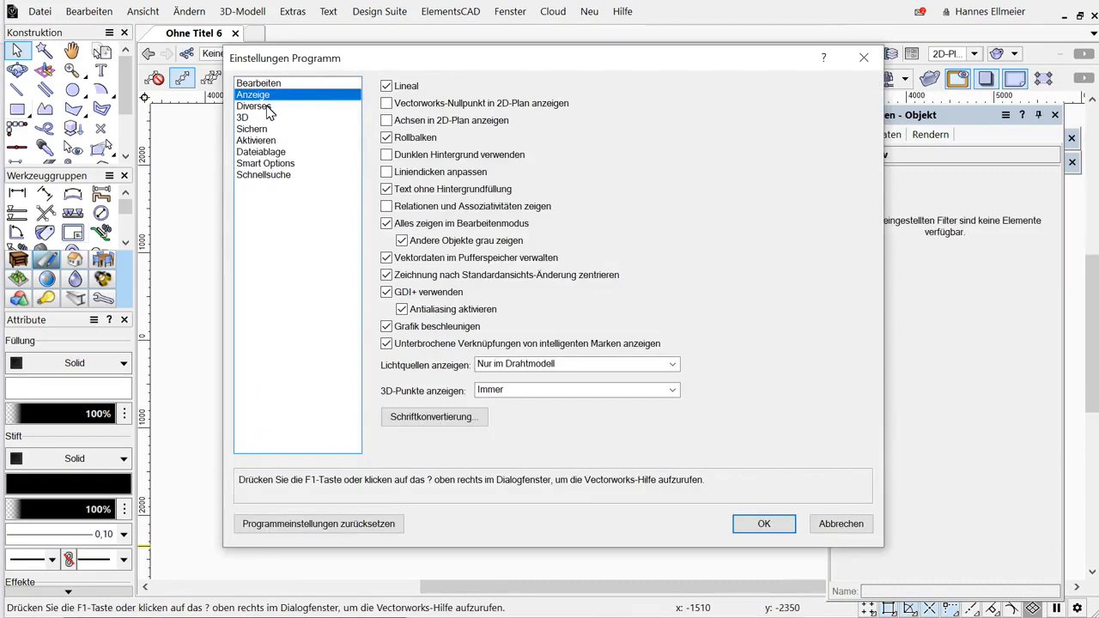
left_click(257, 106)
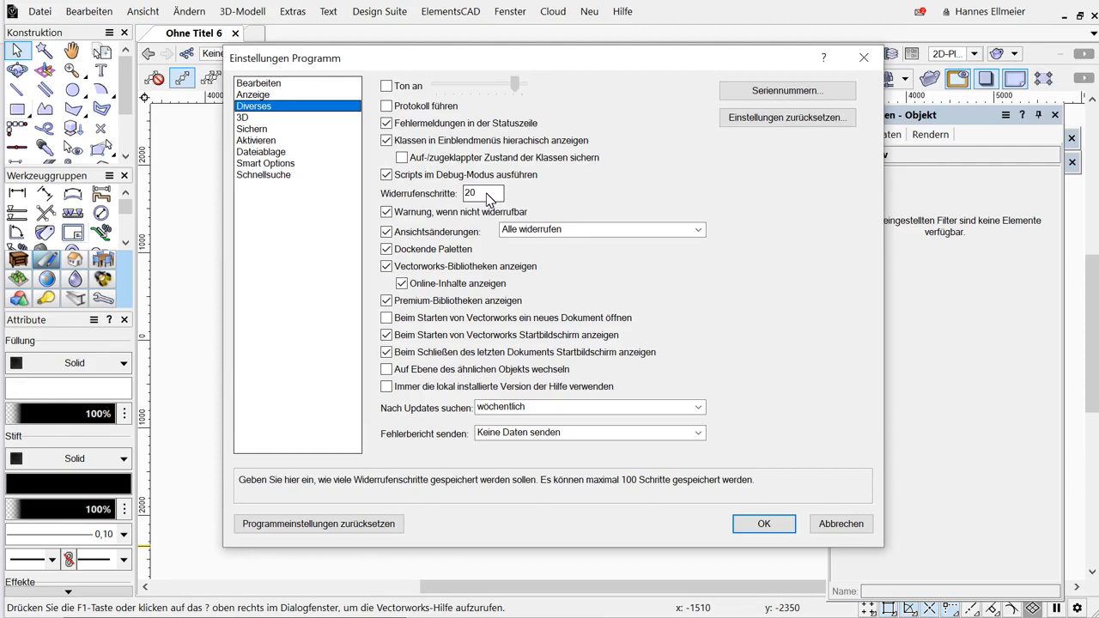
left_click(780, 93)
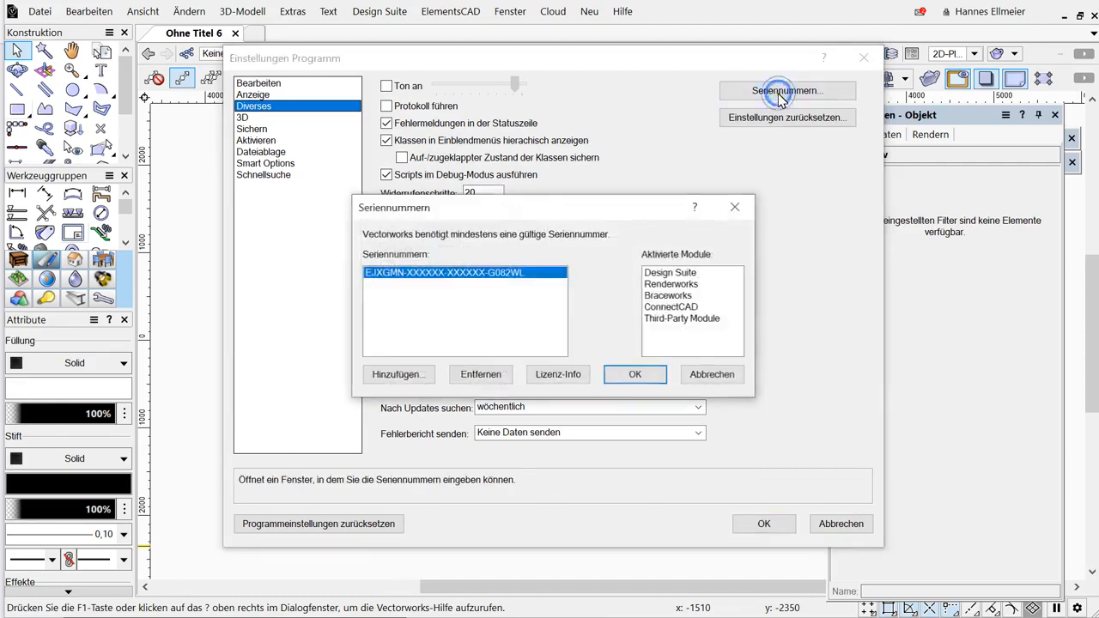
left_click(575, 377)
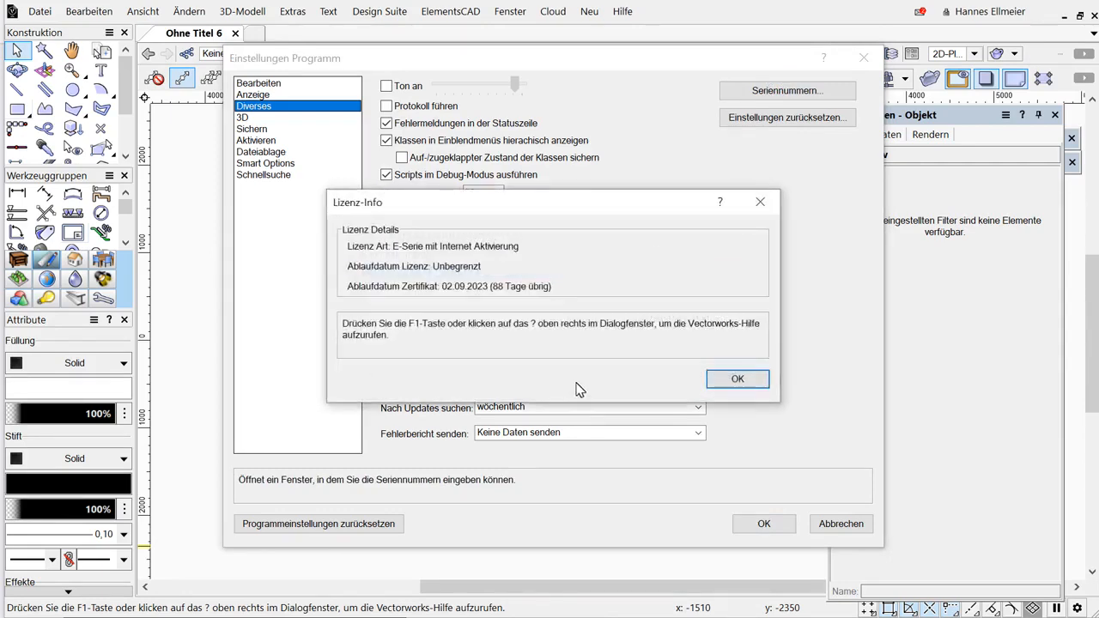
left_click(725, 383)
left_click(713, 375)
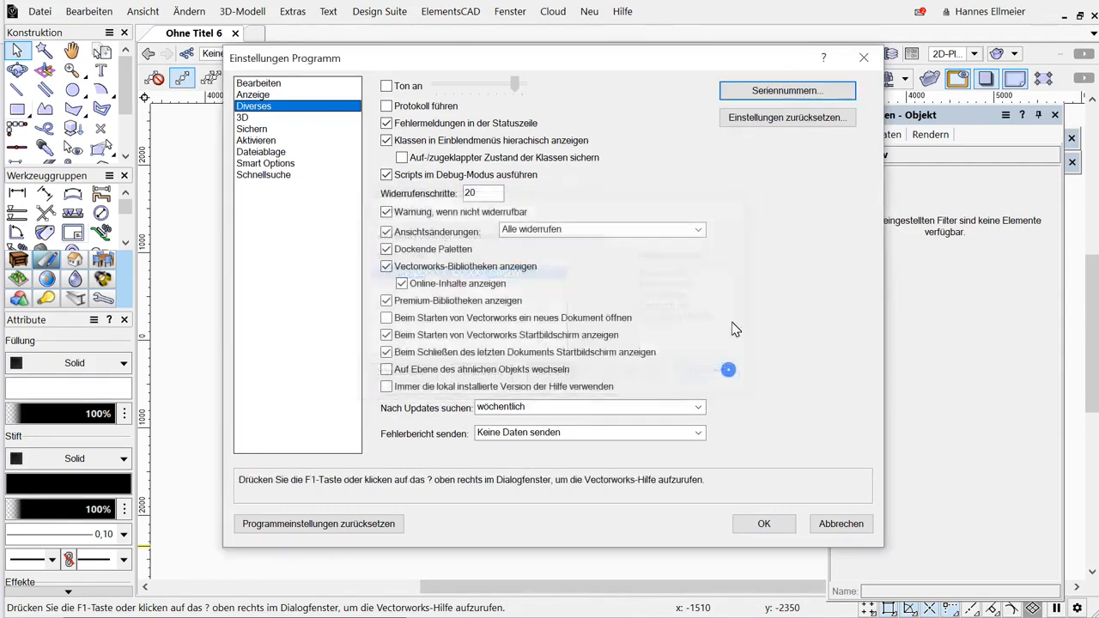
left_click(806, 91)
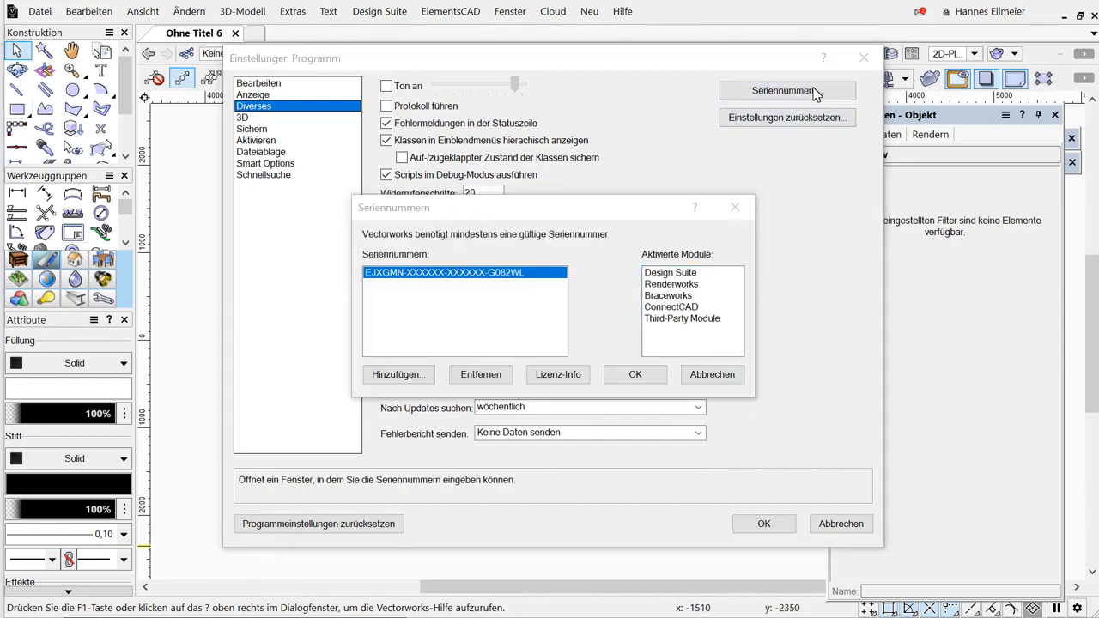
Close the licence information and then cancel out of the serial numbers dialog.
left_click(560, 374)
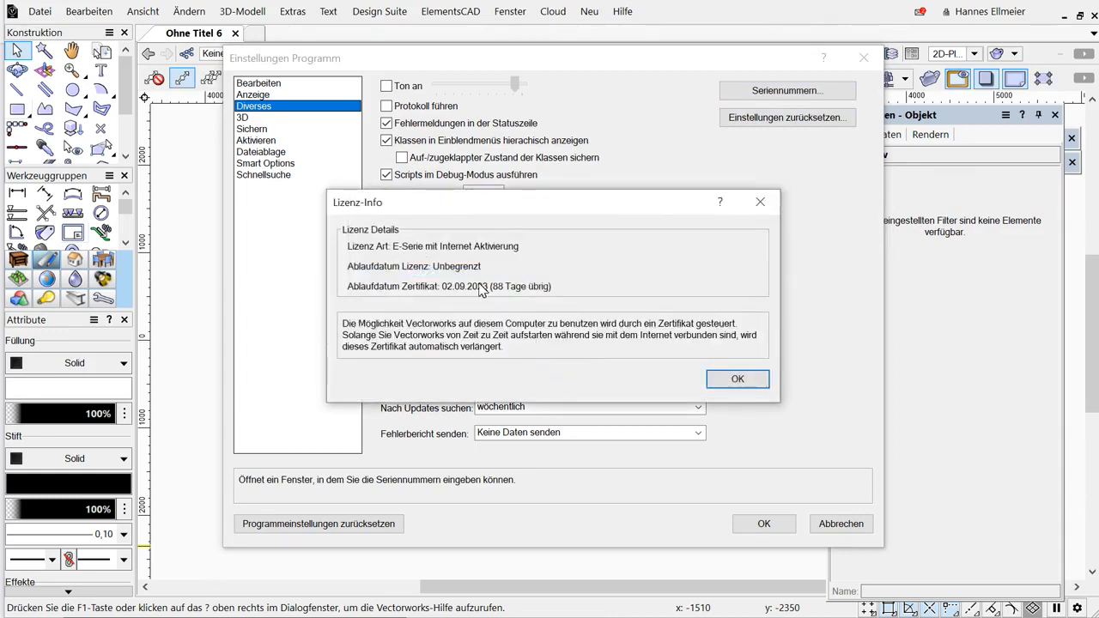
left_click(737, 379)
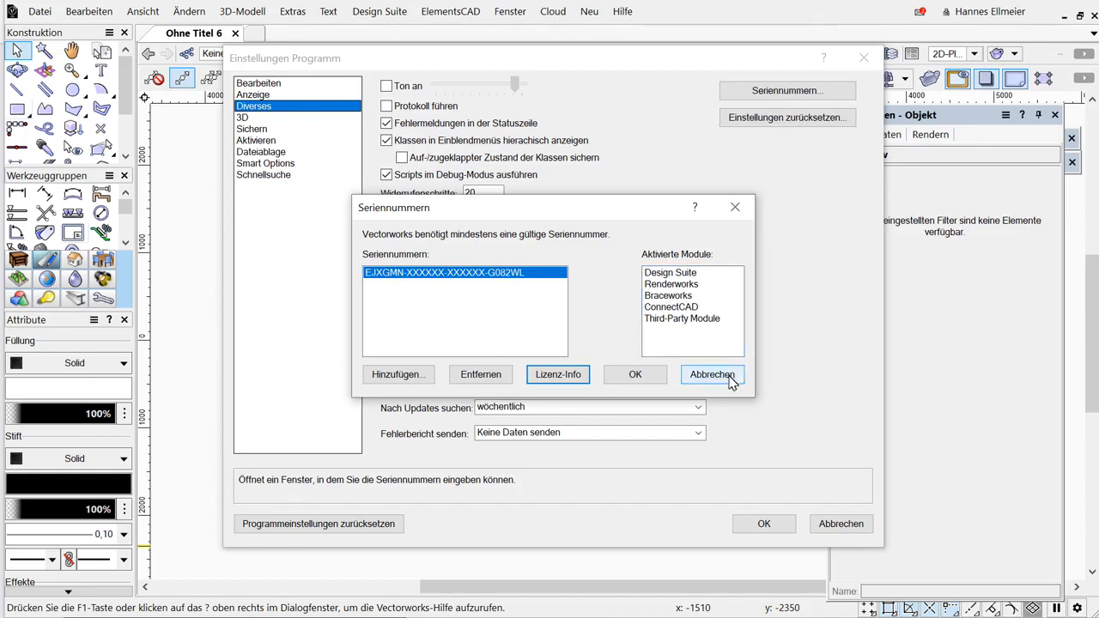
left_click(729, 379)
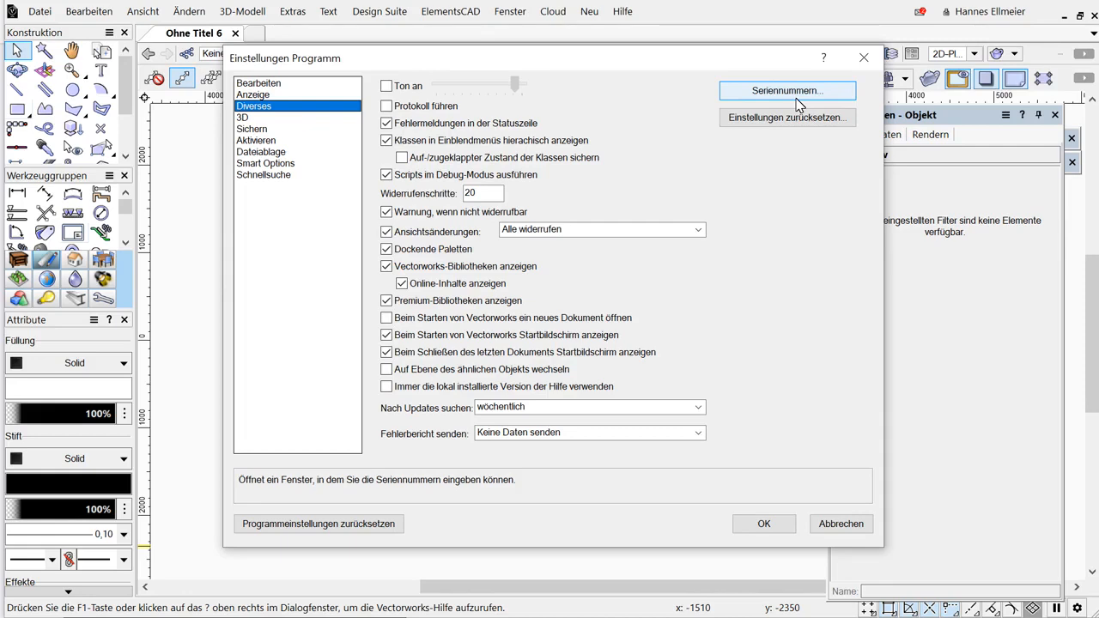
Set the default 3D view projection type to Orthogonal in the 3D preferences and confirm the preferences.
left_click(247, 117)
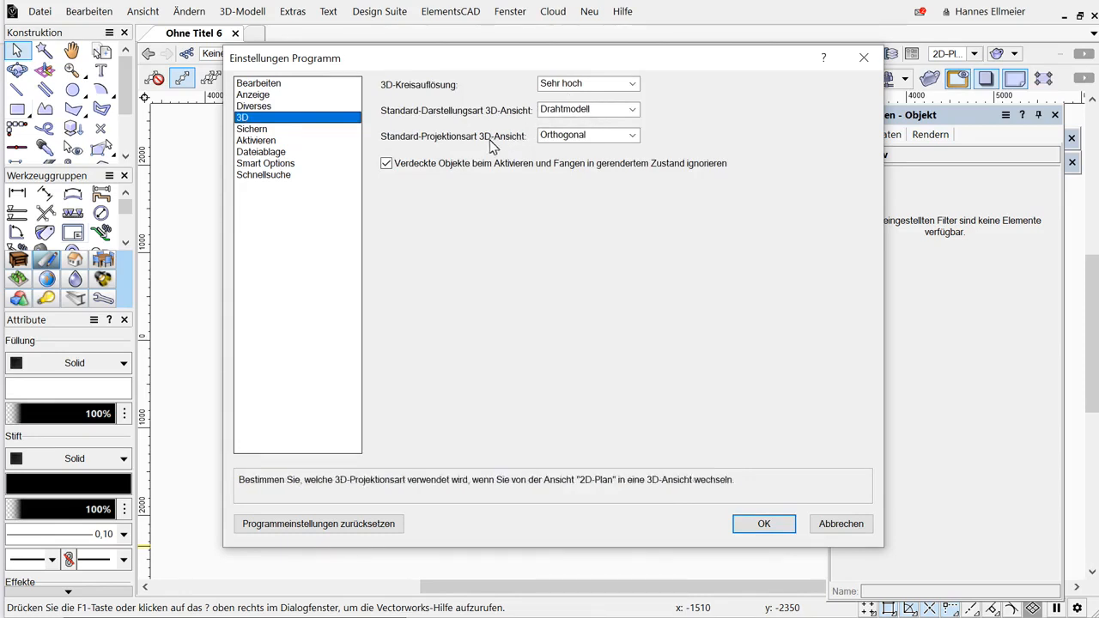
left_click(556, 137)
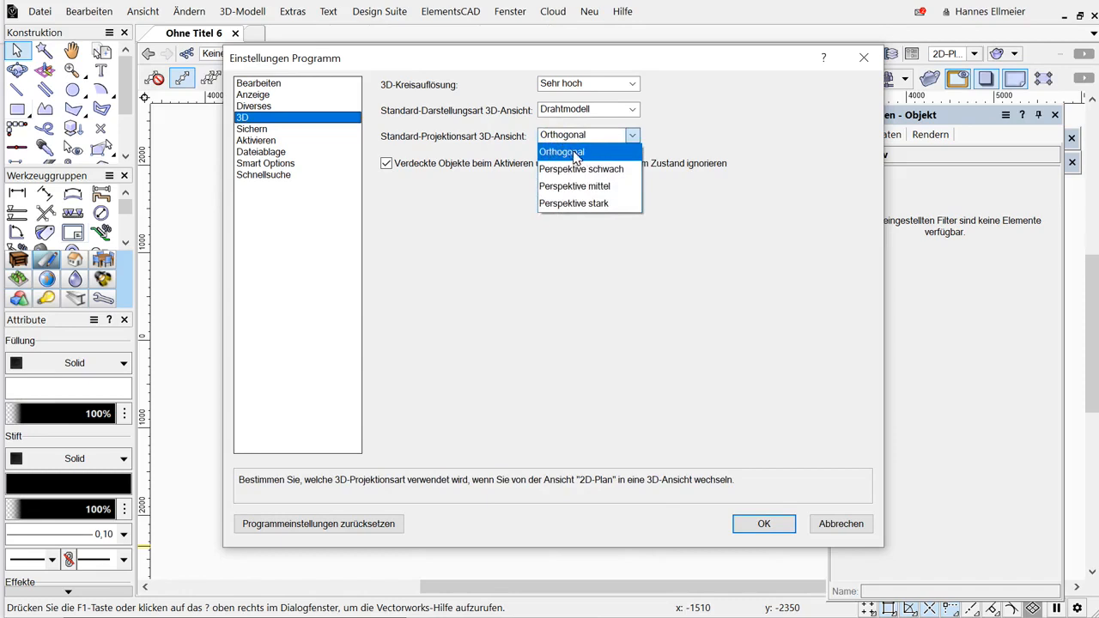
left_click(574, 139)
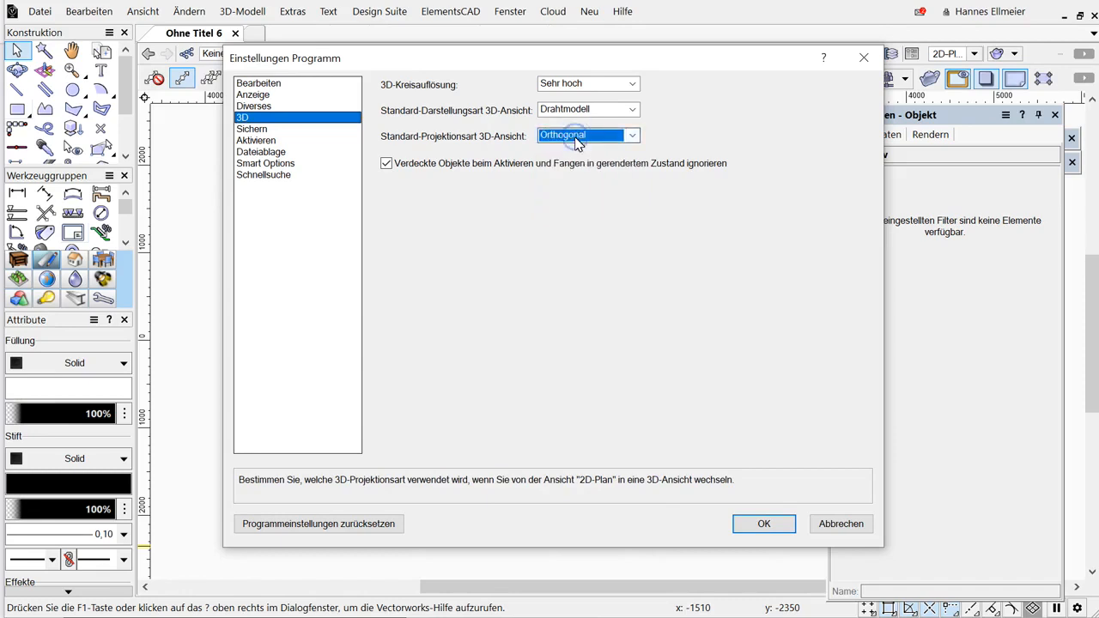
left_click(781, 530)
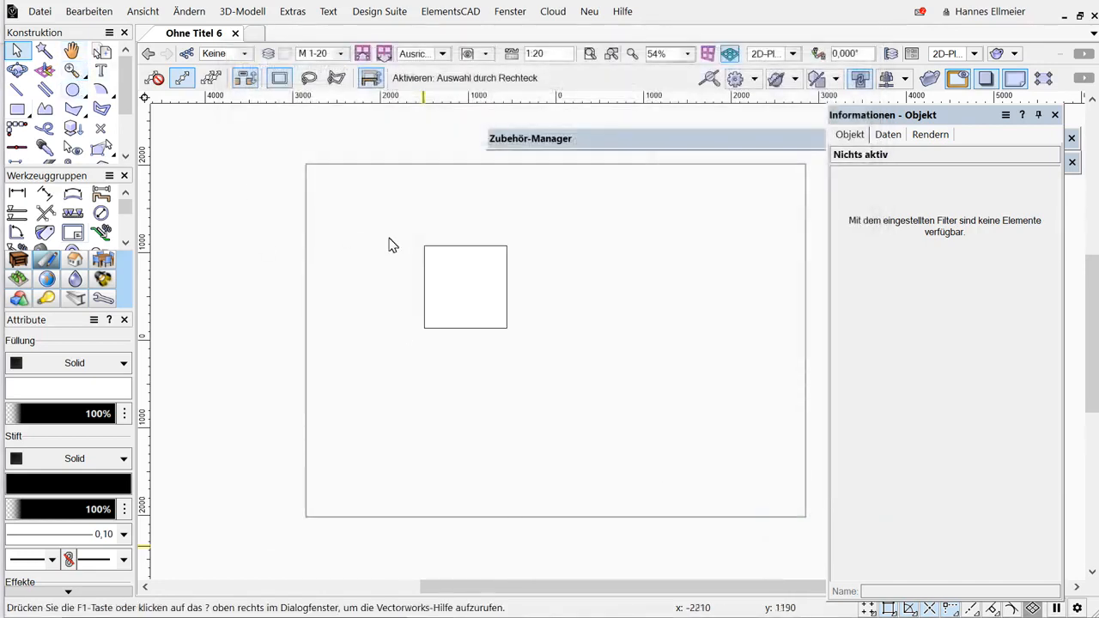
Extrude the square rectangle into a solid 100 mm high.
left_click(455, 255)
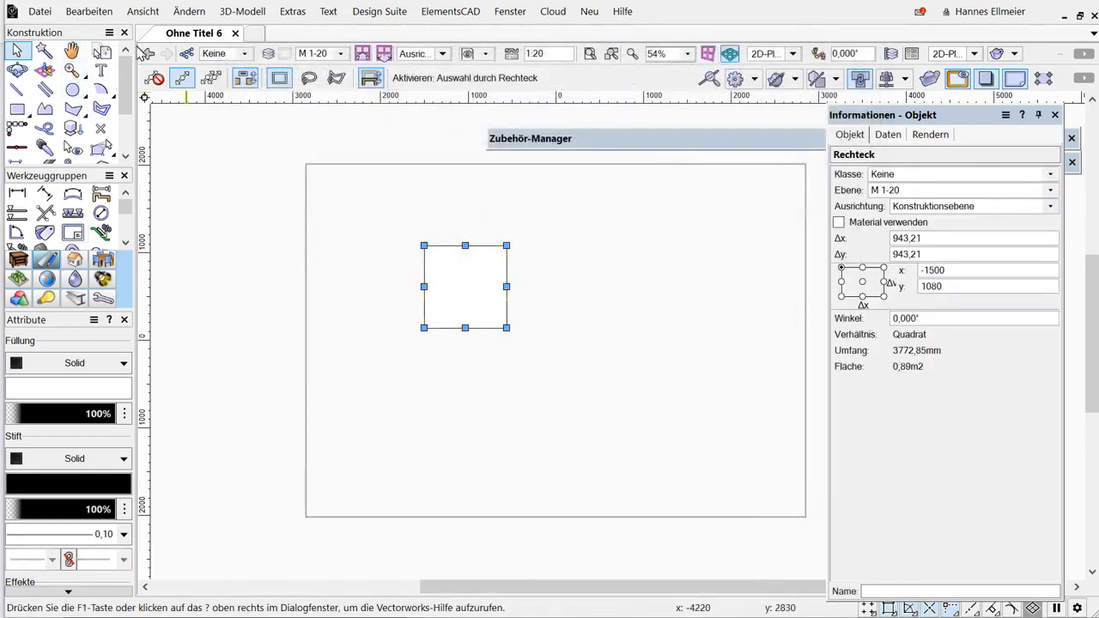
left_click(245, 11)
left_click(263, 31)
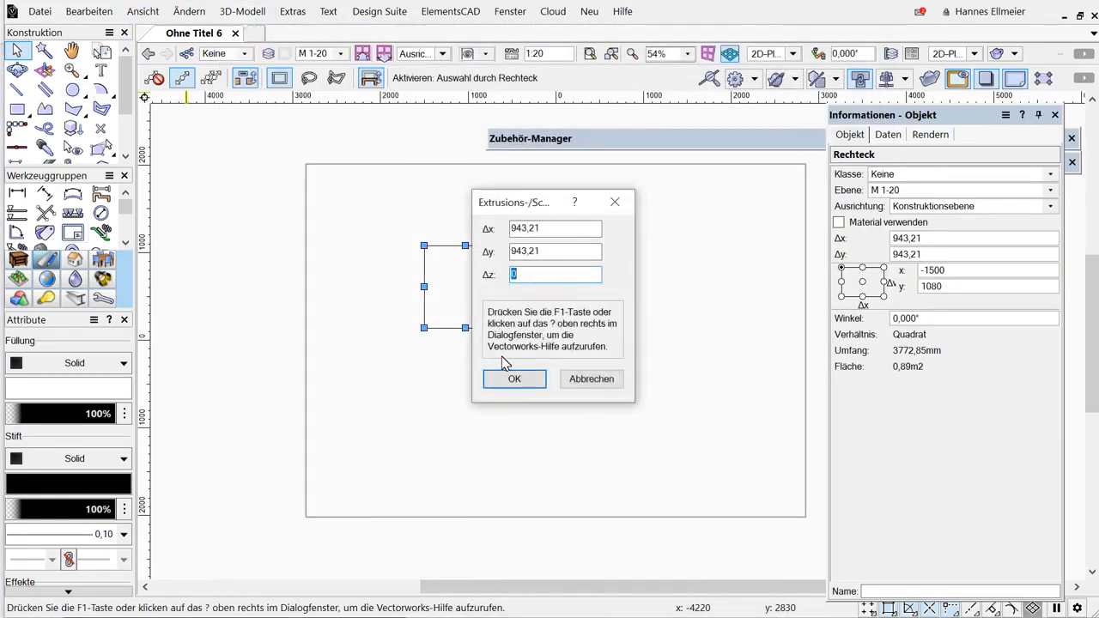
key("Return")
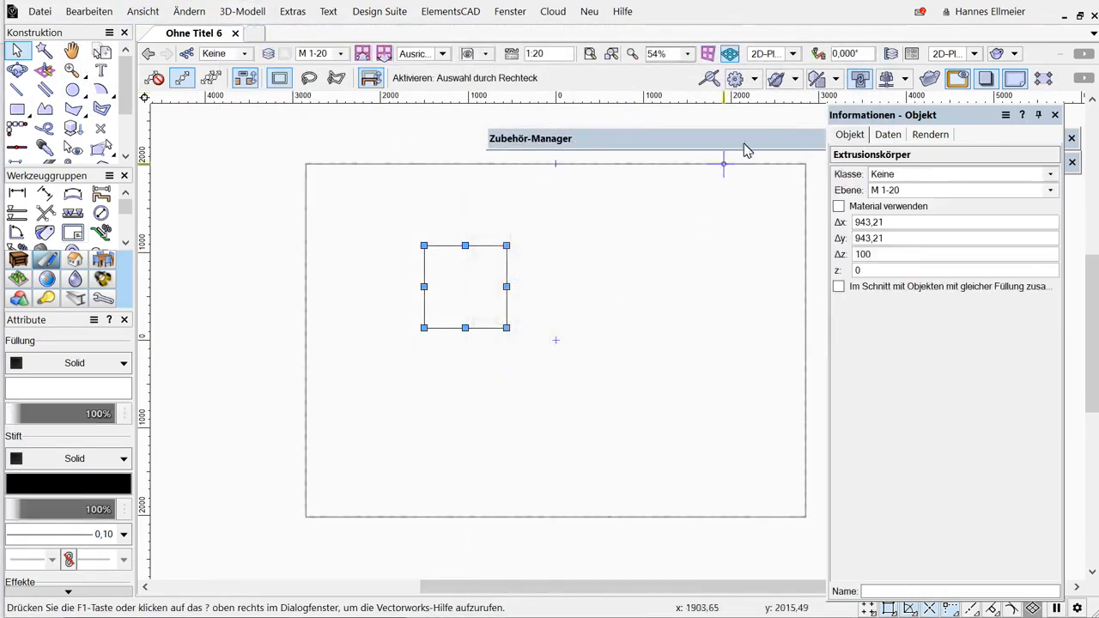
View the extrusion from the right-front isometric view and then from the front.
left_click(793, 54)
left_click(798, 201)
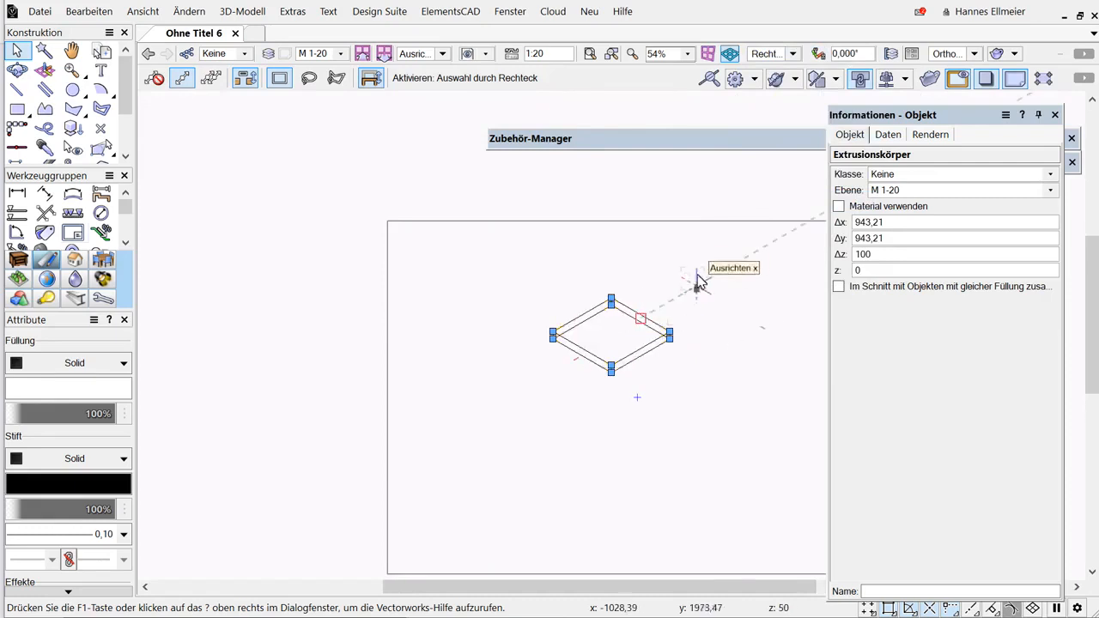
left_click(796, 54)
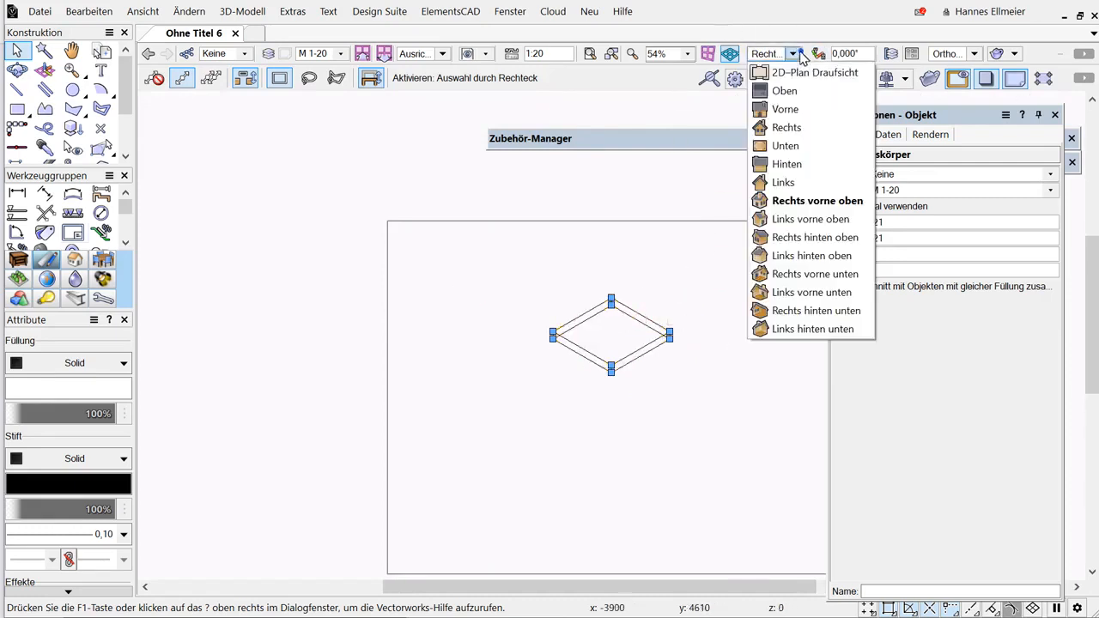
left_click(785, 110)
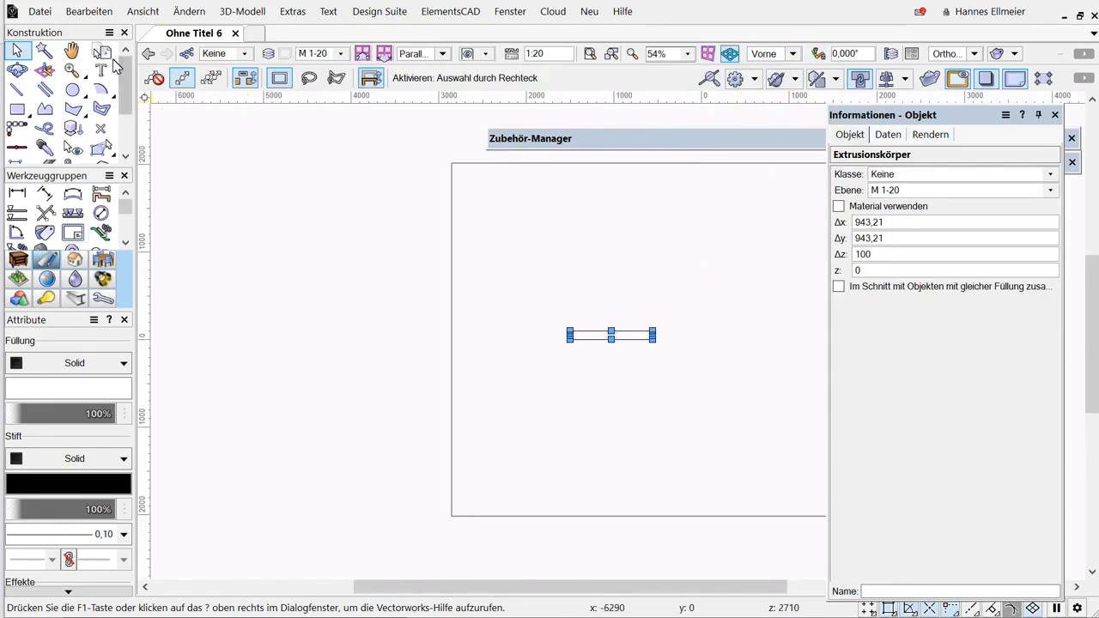
Dismiss the automatic backup prompt without saving the document.
left_click(230, 12)
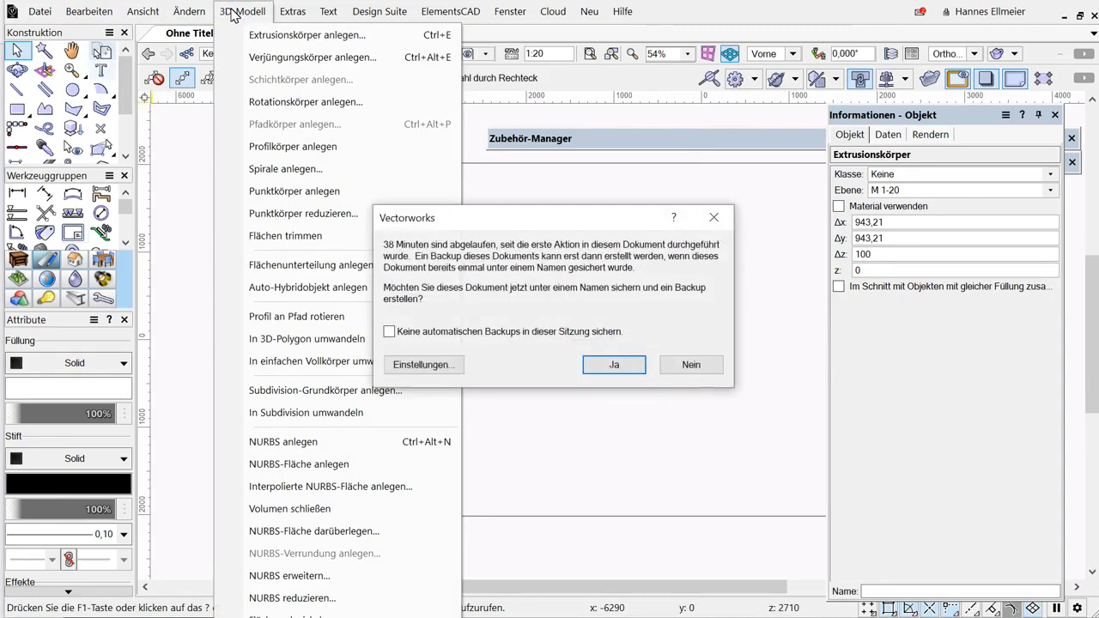
left_click(225, 11)
left_click(198, 10)
key("Escape")
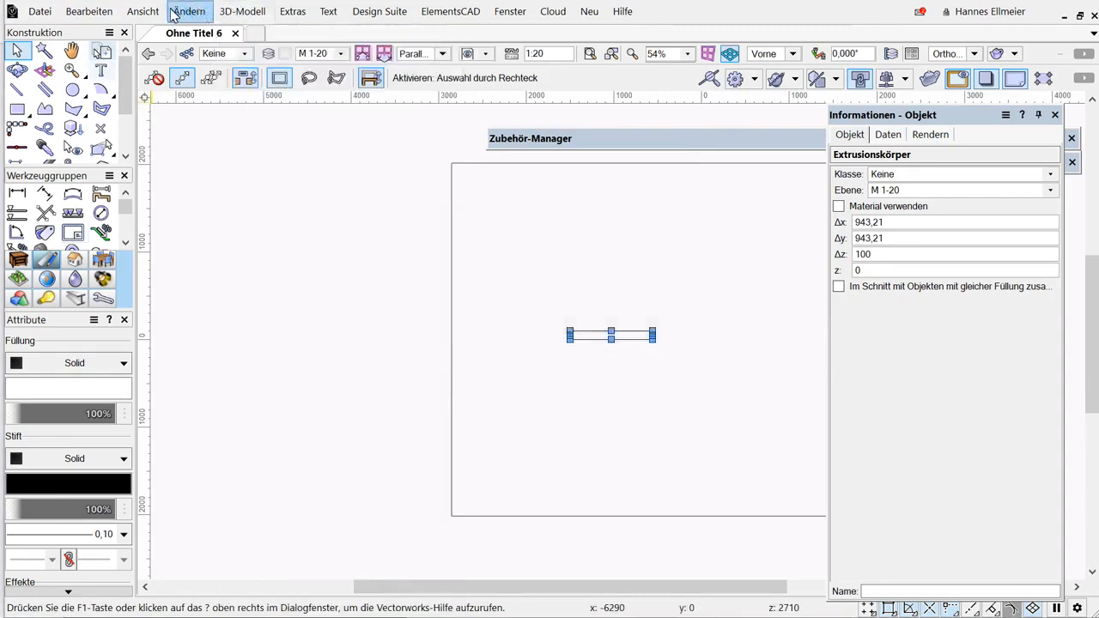
Switch the view projection to Mittlere Perspektive (medium perspective).
left_click(143, 9)
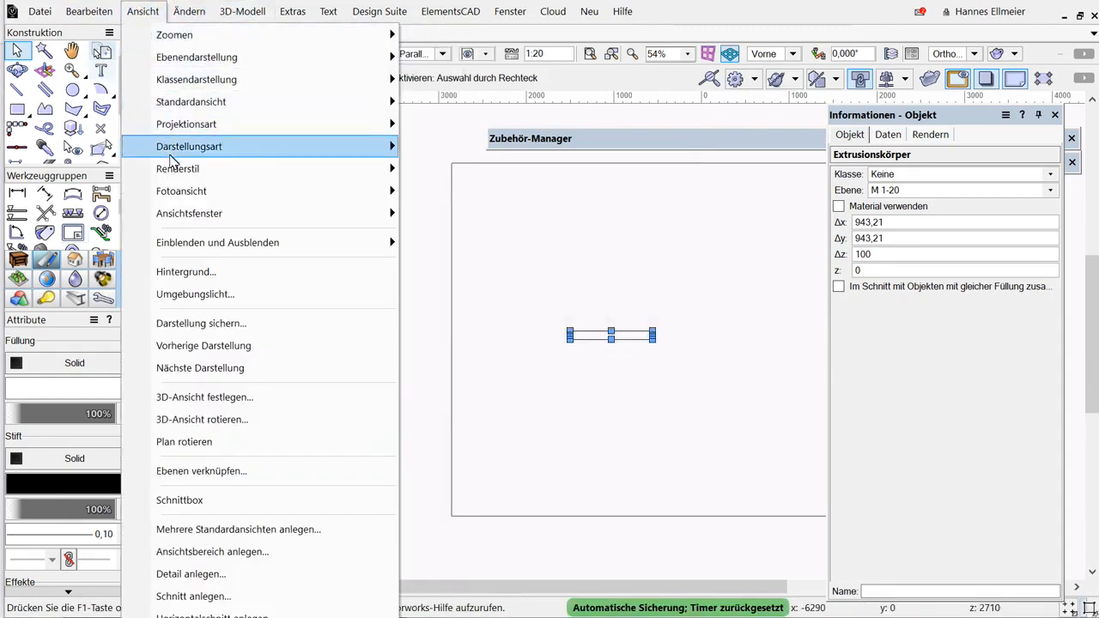
mouse_move(187, 135)
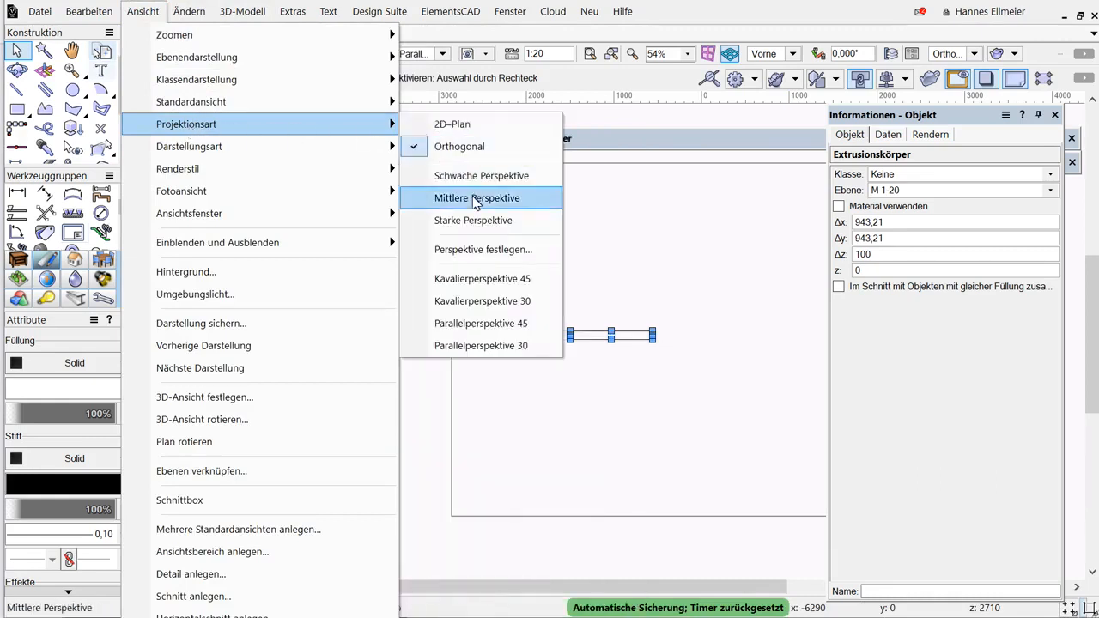
left_click(473, 199)
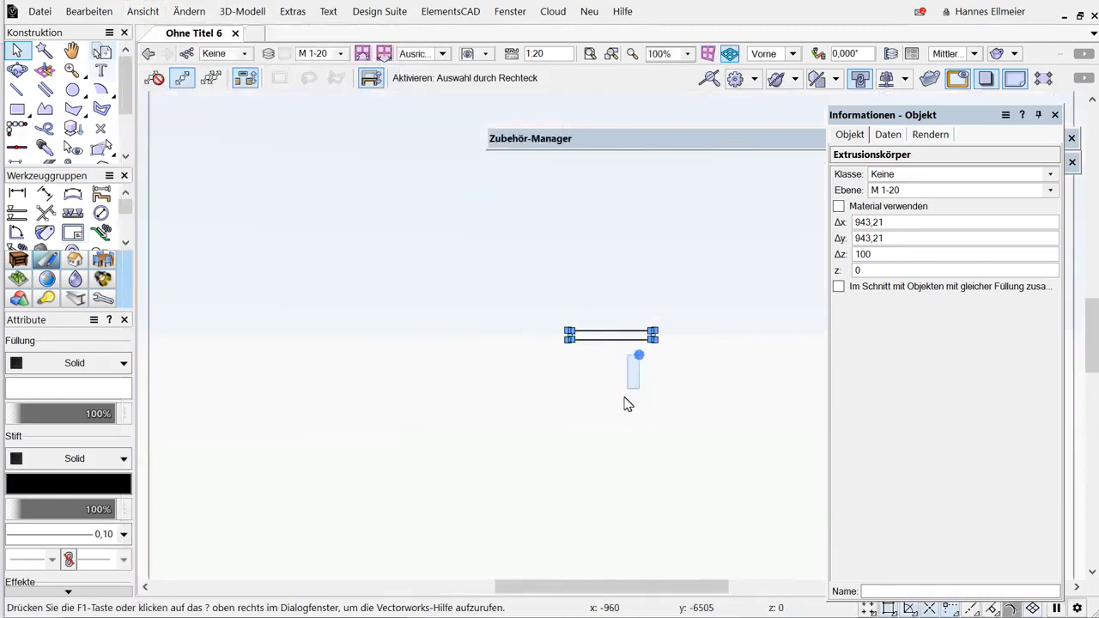
Orbit around the extrusion in perspective and return to the 2D plan view.
right_click(588, 415)
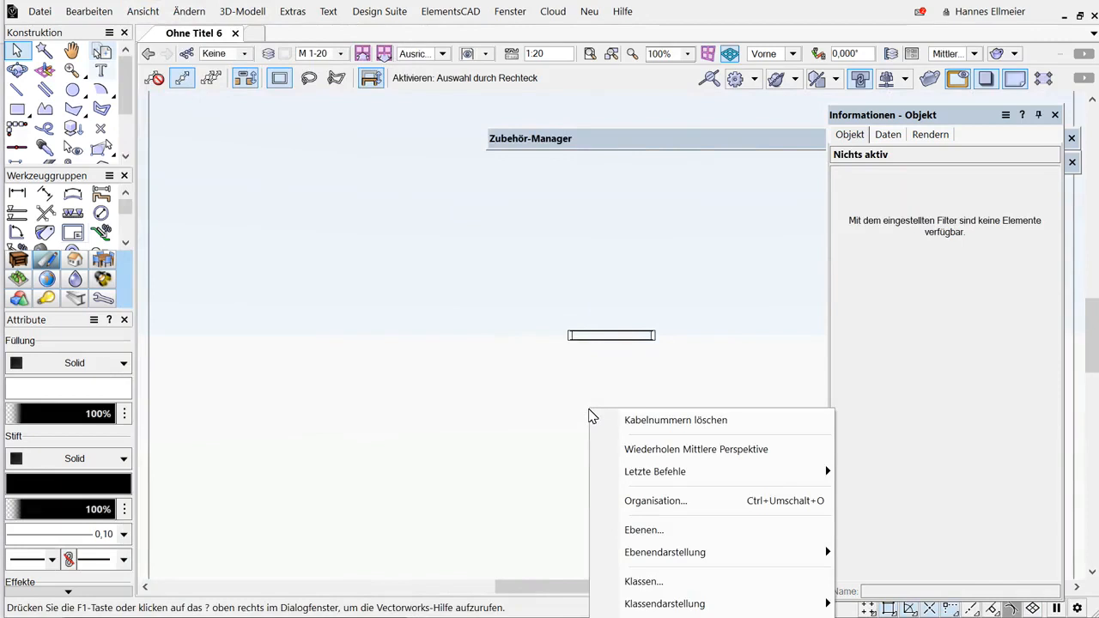
left_click(668, 407)
scroll(669, 406, "up", 1)
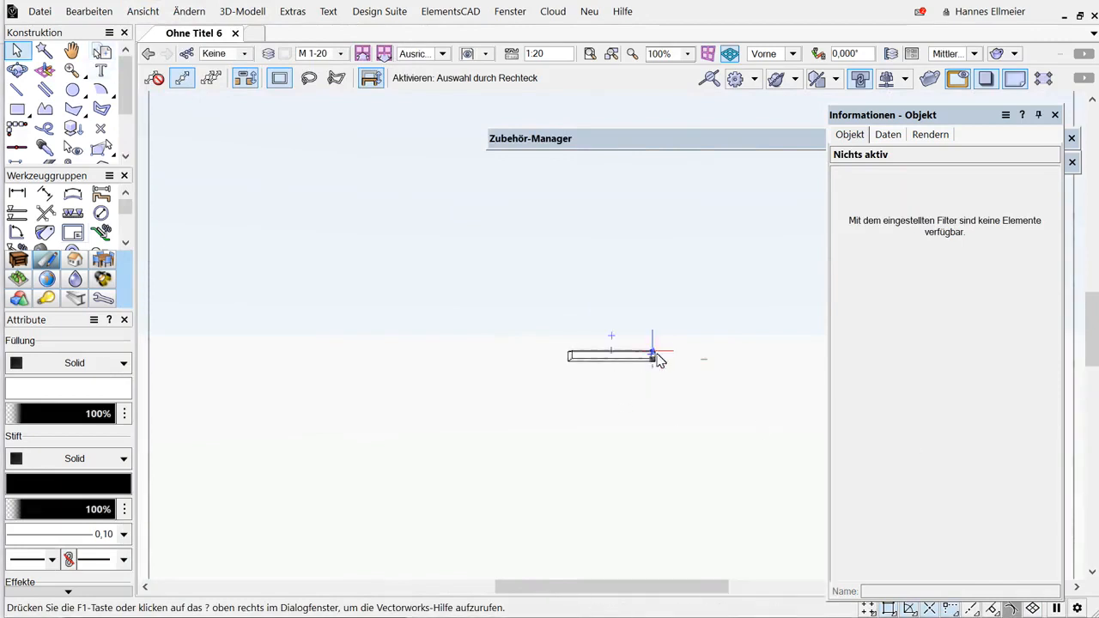
middle_click_drag(623, 374, 540, 443, "shift")
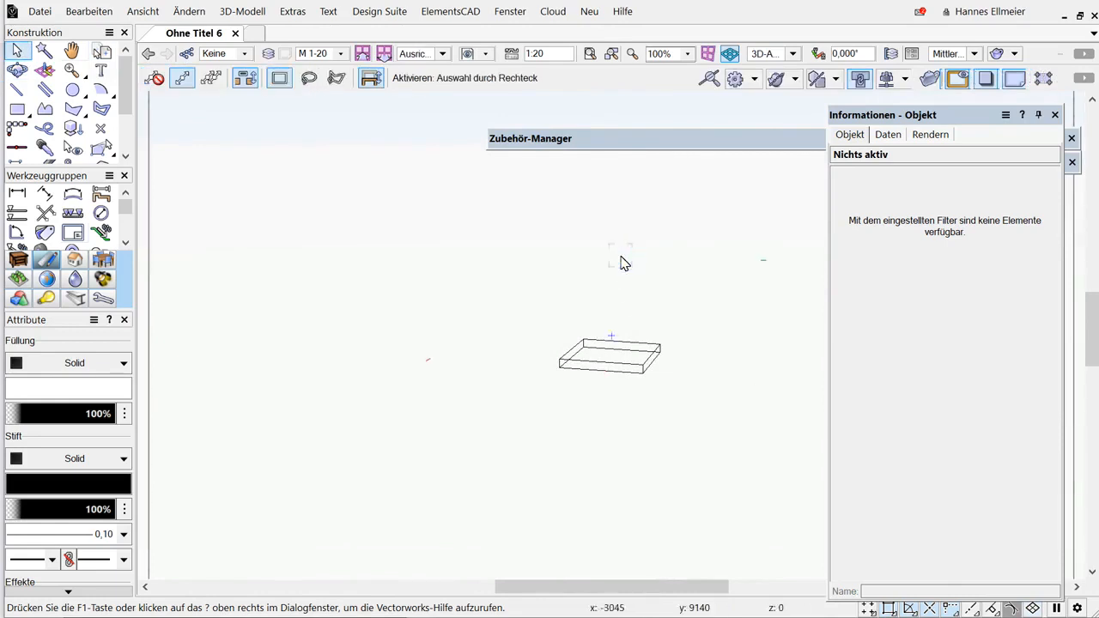
key("F5")
In the selection preferences, enable coloring of activated objects and confirm the preferences.
right_click(469, 546)
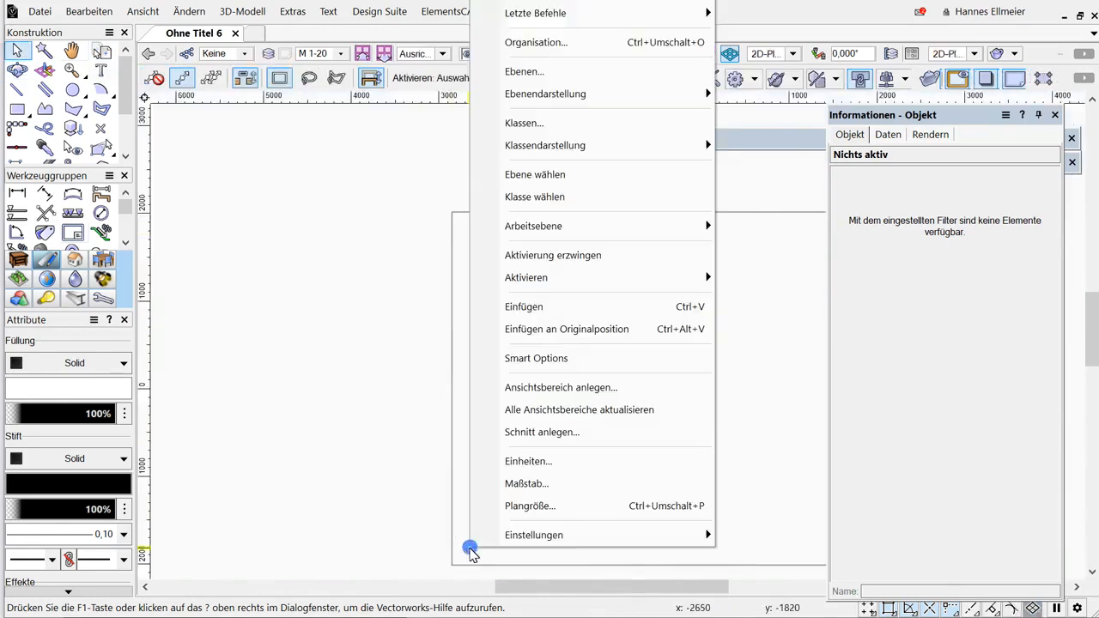
mouse_move(541, 535)
left_click(781, 534)
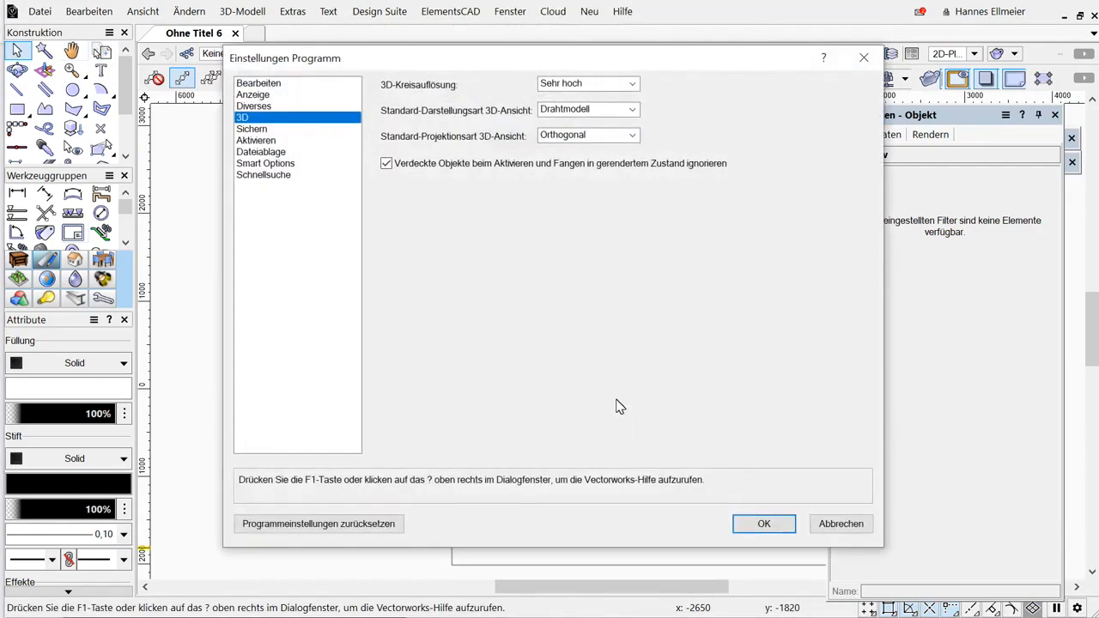
left_click(256, 140)
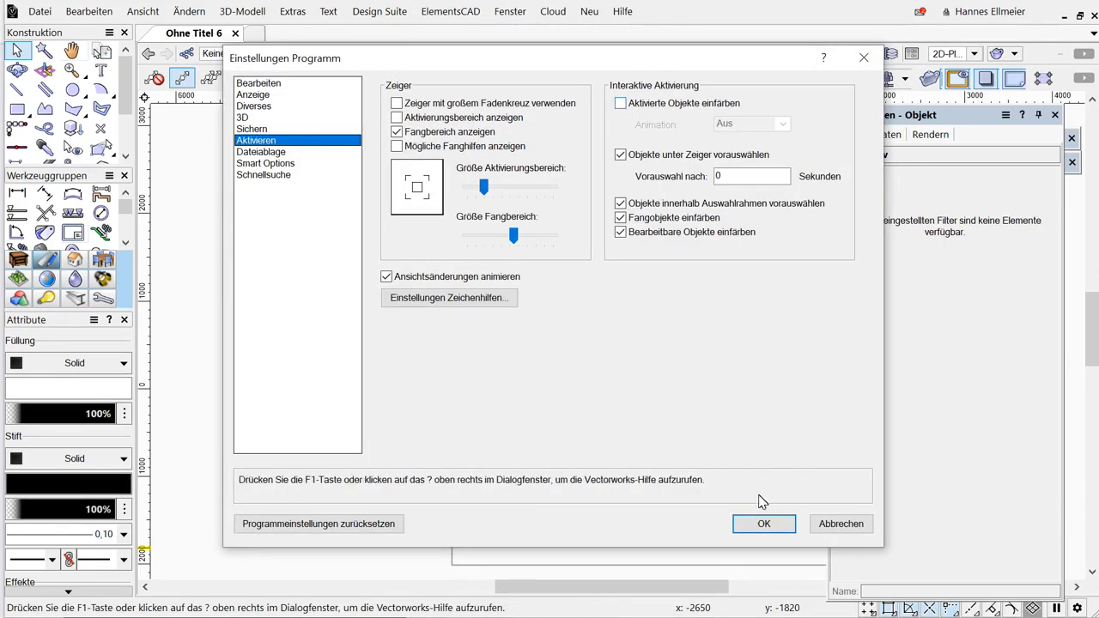
left_click(624, 105)
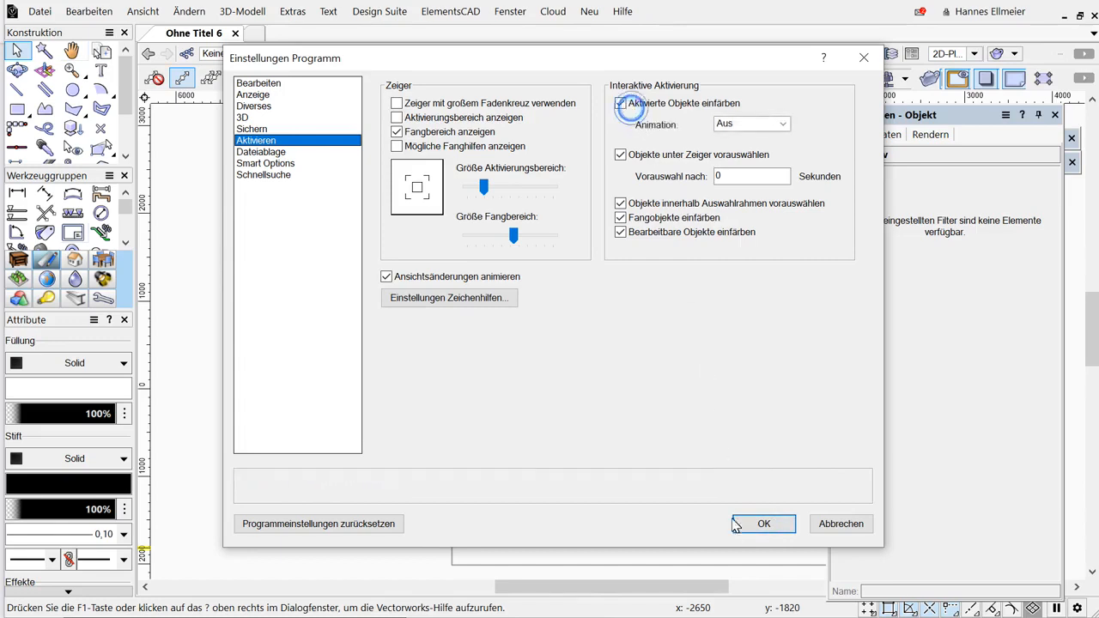
left_click(764, 523)
Duplicate the extrusion by dragging a copy directly beside it to the right.
left_click_drag(541, 280, 726, 436)
left_click_drag(619, 295, 701, 296)
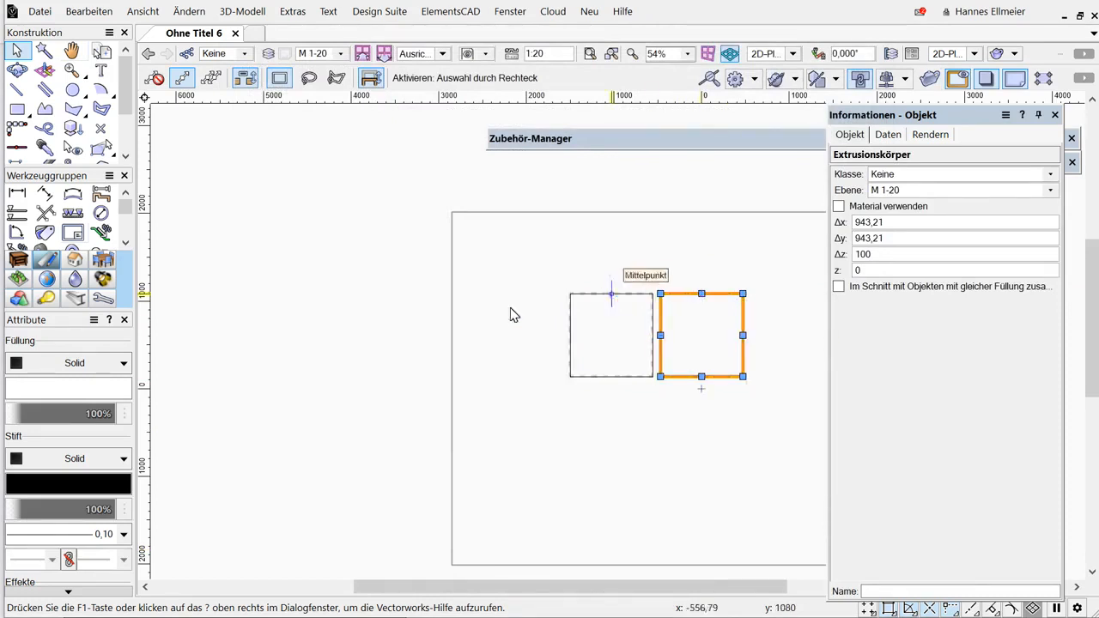
Place a Schrank cabinet object to the left of the two extrusions.
left_click(18, 259)
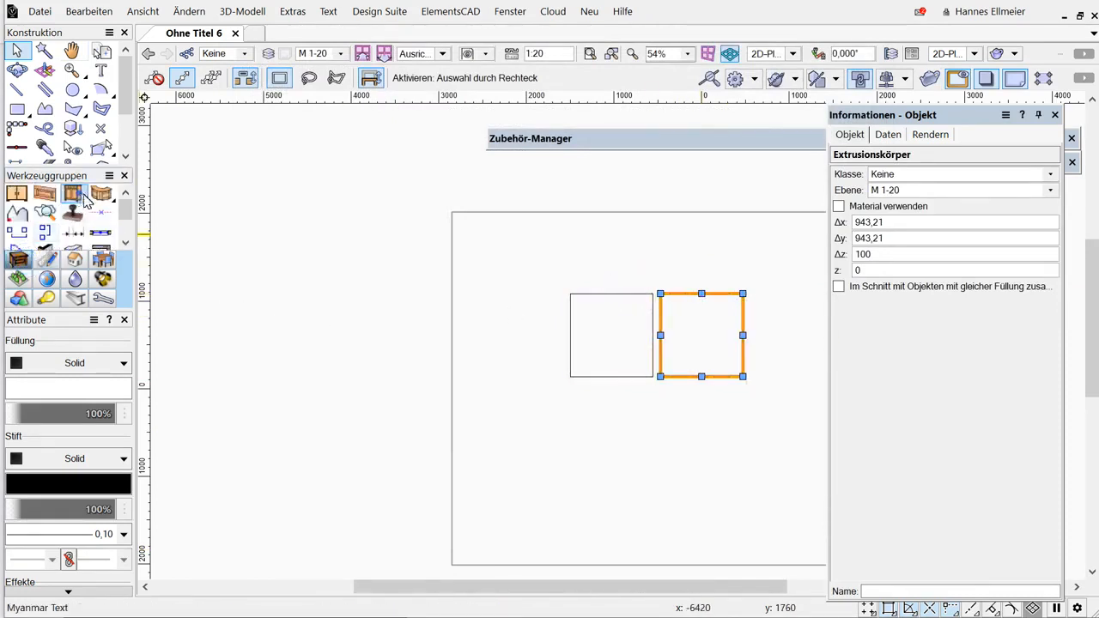
left_click(506, 290)
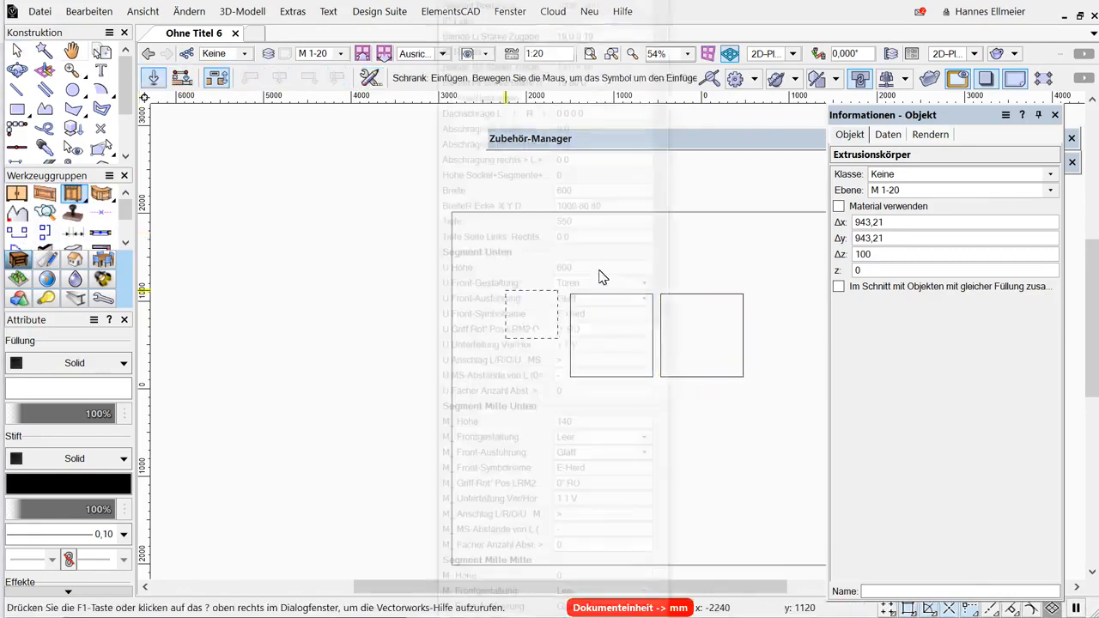
key("Return")
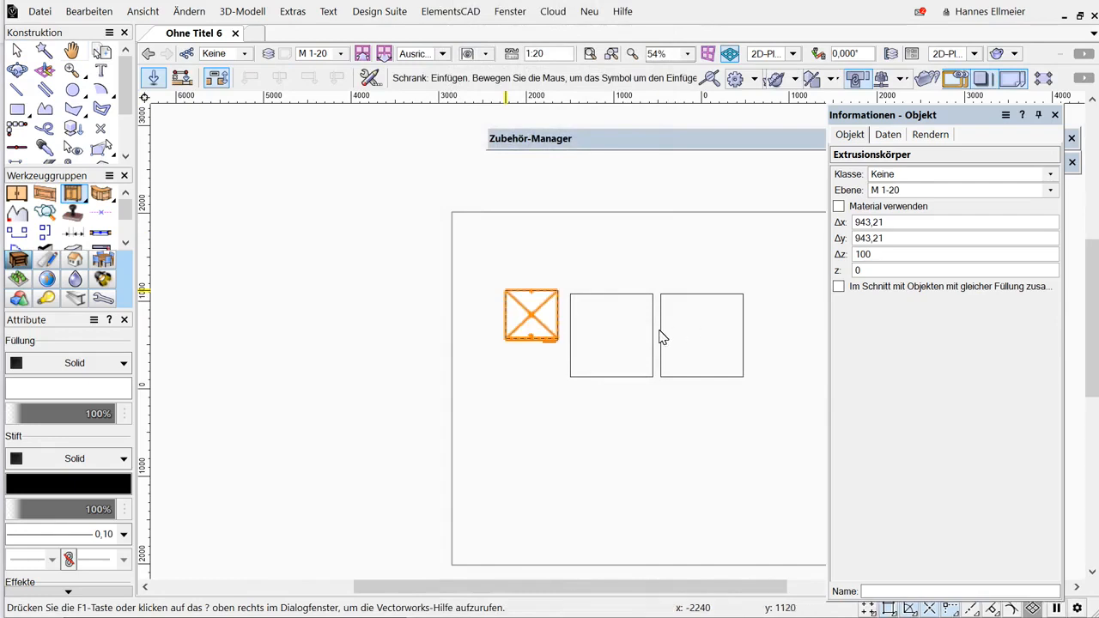
key("KP_3")
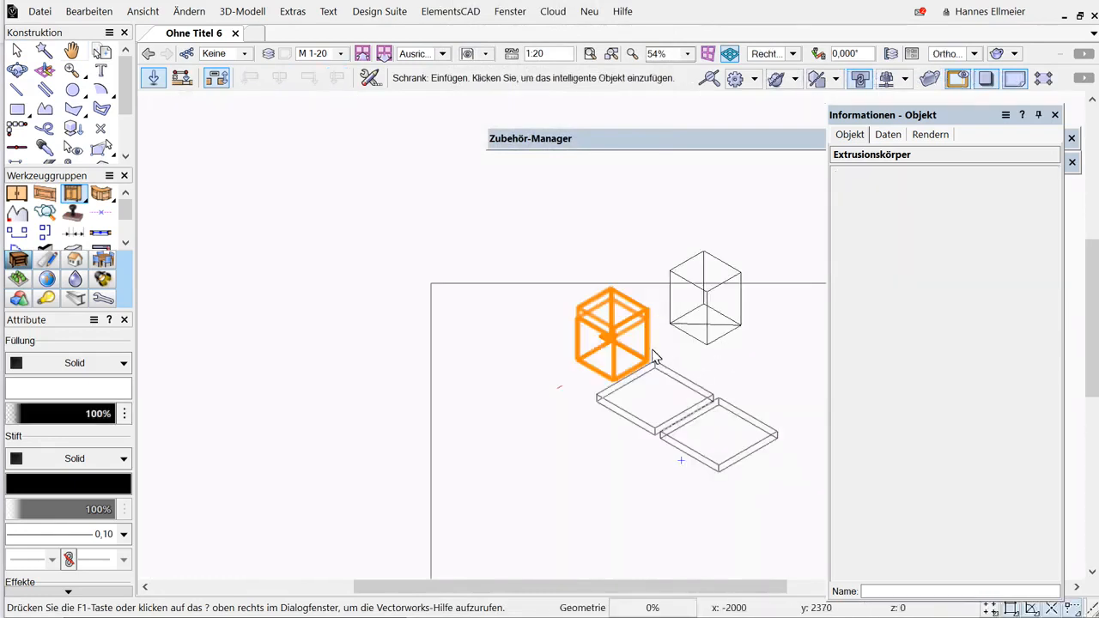
scroll(652, 356, "up", 2)
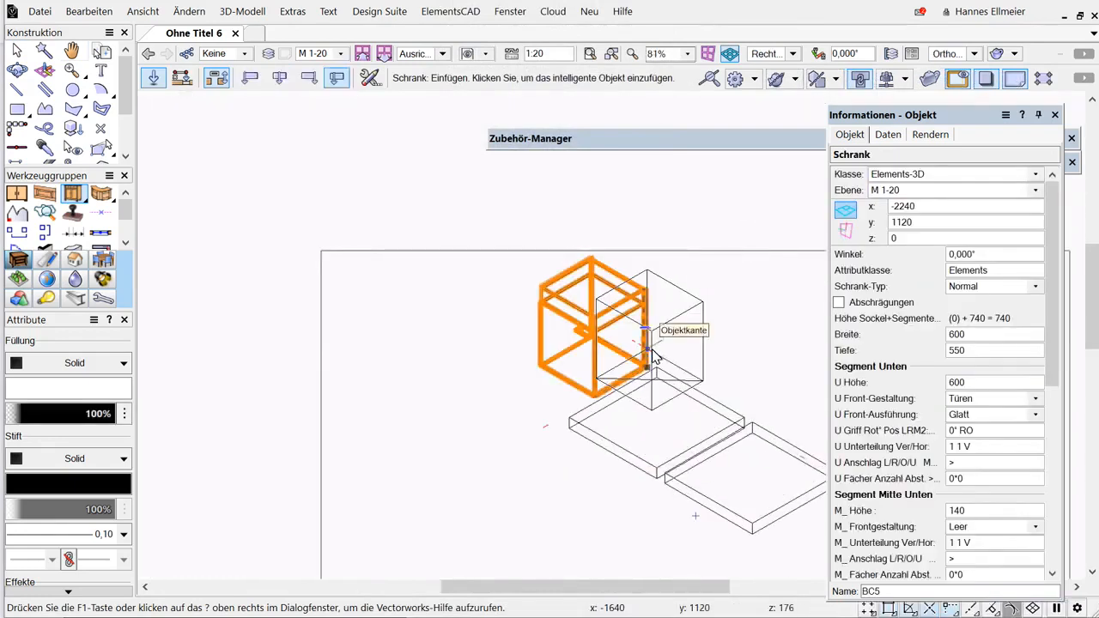
key("x")
In the selection preferences, disable coloring of activated objects and confirm the preferences.
right_click(606, 211)
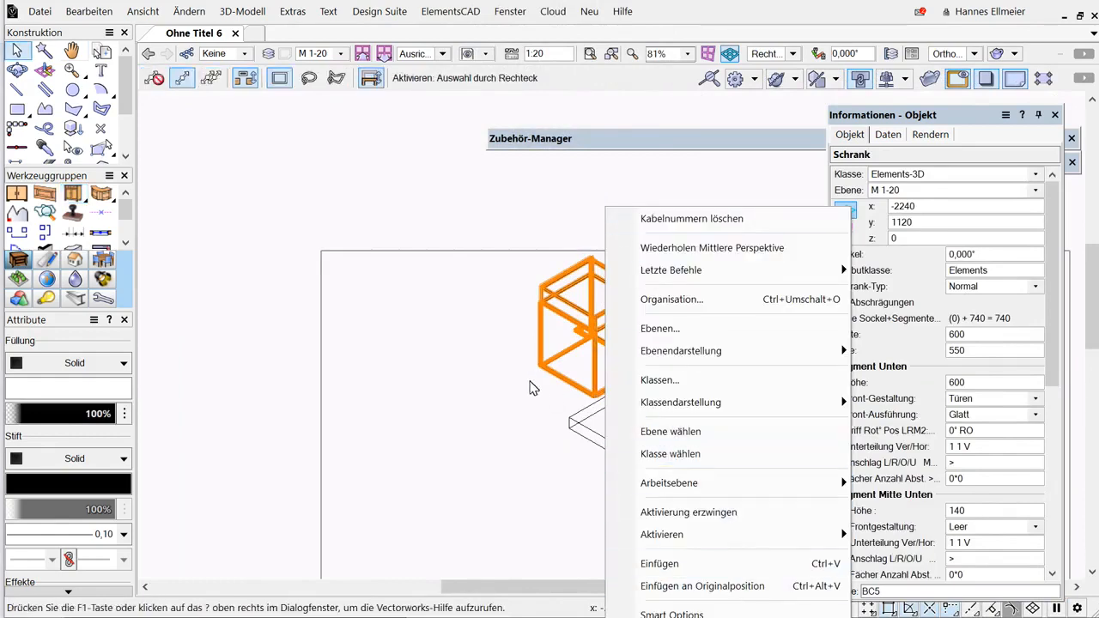
right_click(498, 563)
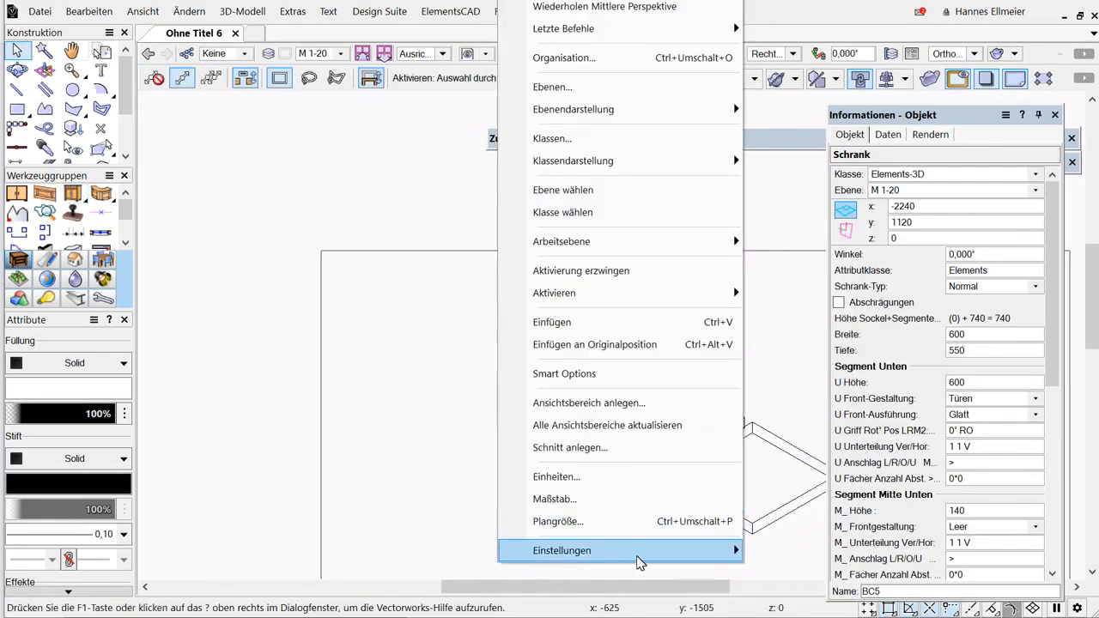
mouse_move(639, 563)
left_click(791, 553)
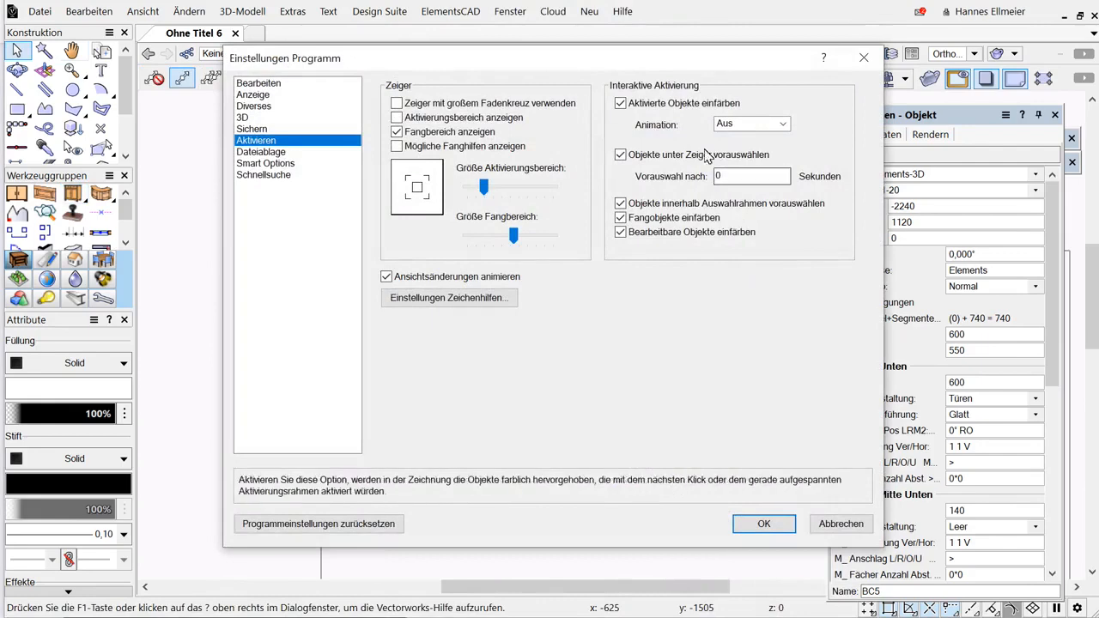
left_click(620, 103)
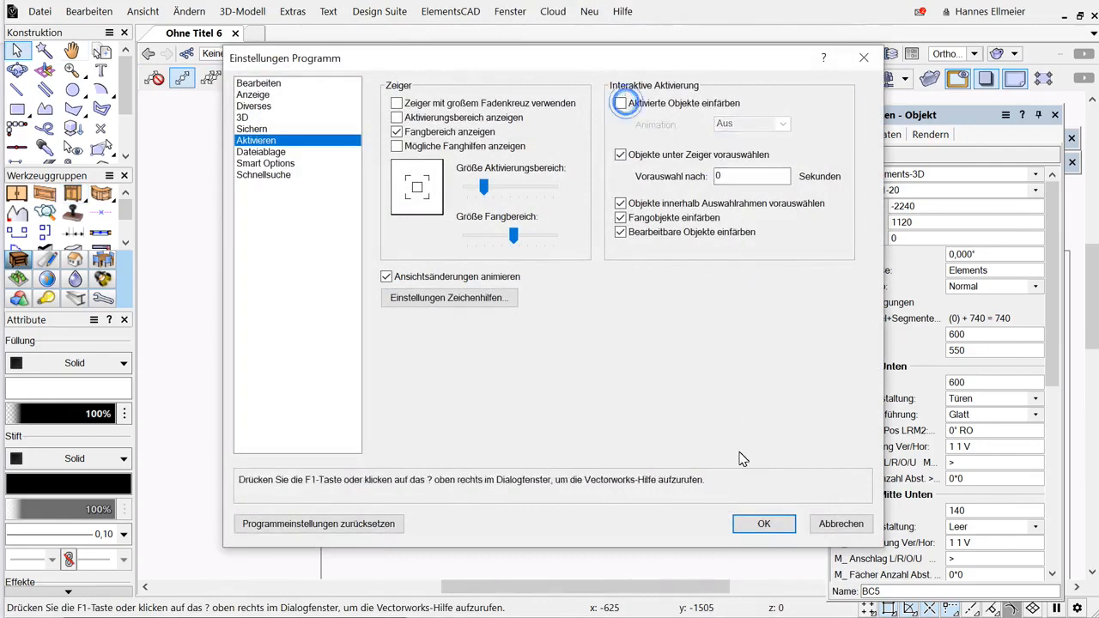
left_click(764, 524)
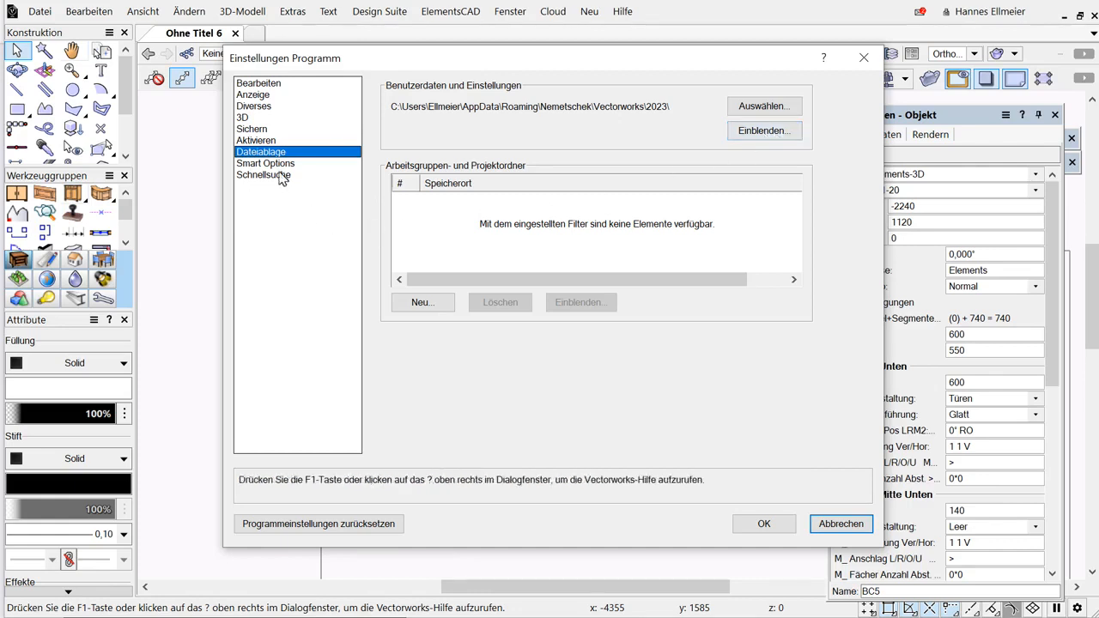
Review the Smart Options preferences, close the dialog, and call up the Smart Options palette in the drawing.
left_click(273, 163)
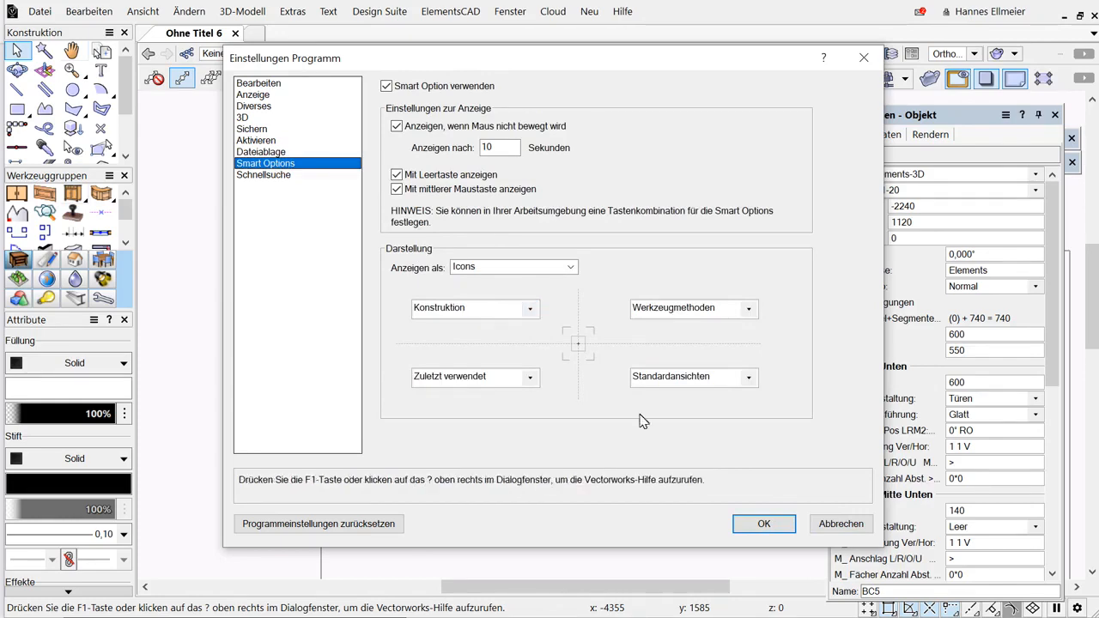
left_click(763, 527)
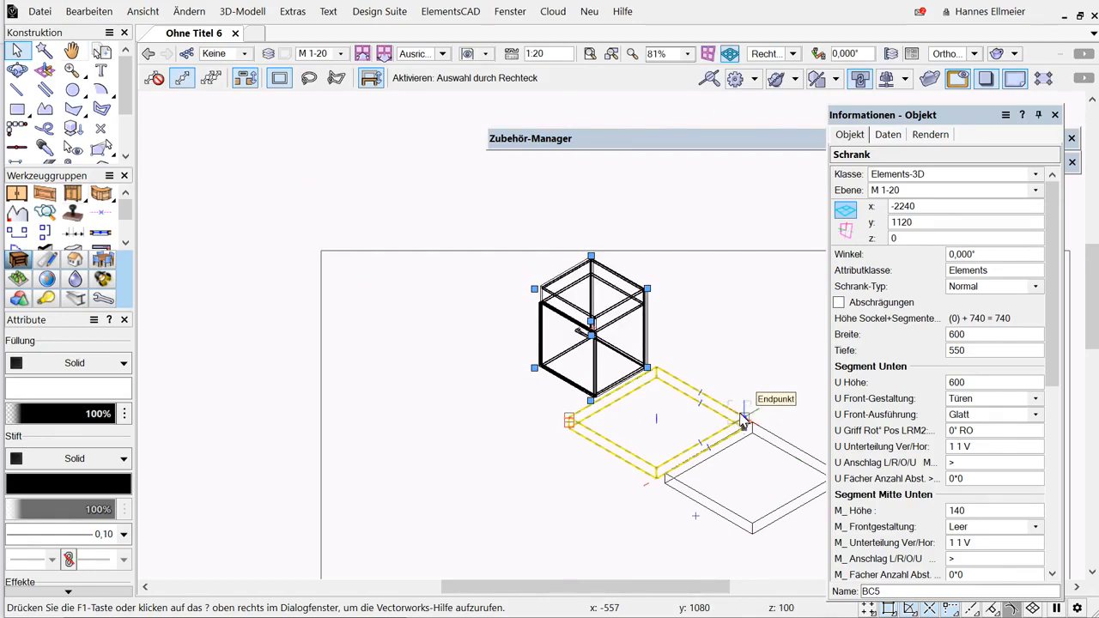
key("space")
mouse_move(711, 385)
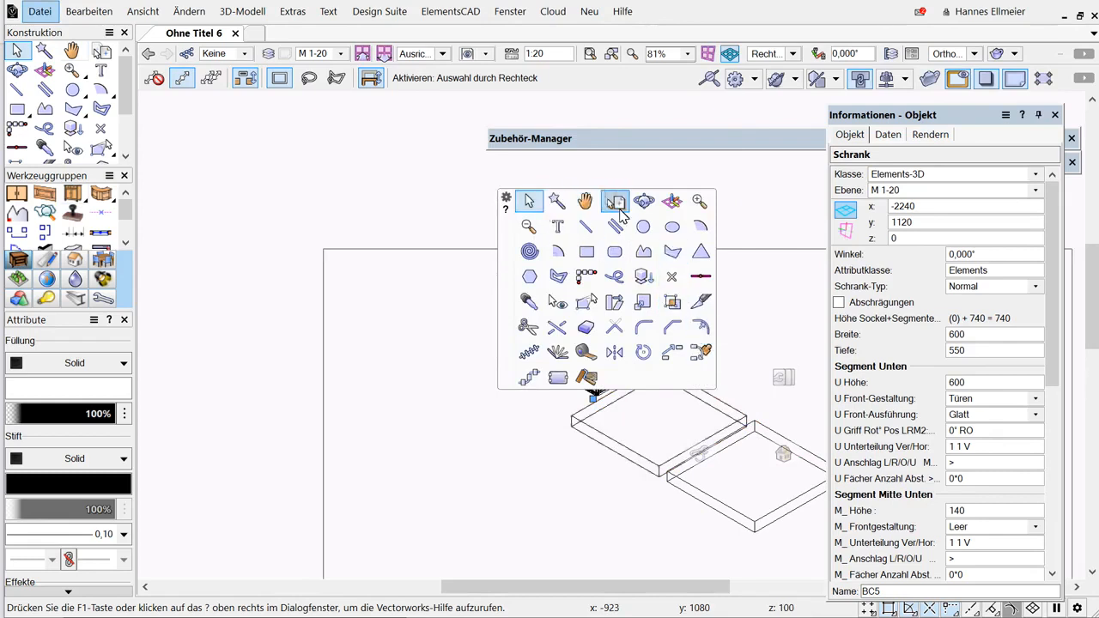
mouse_move(783, 455)
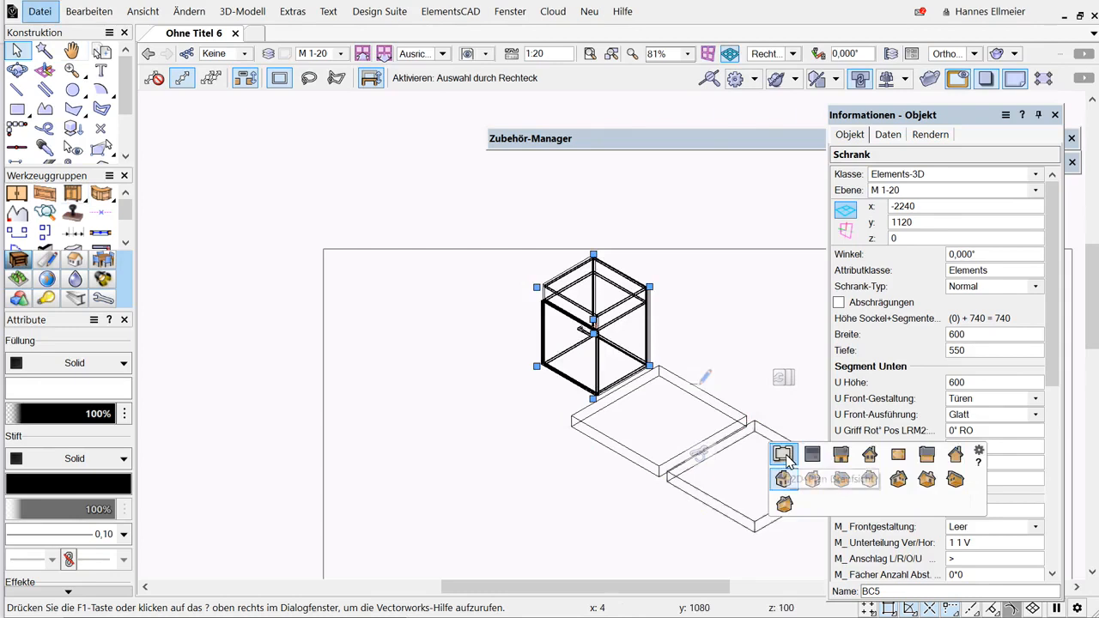
mouse_move(705, 455)
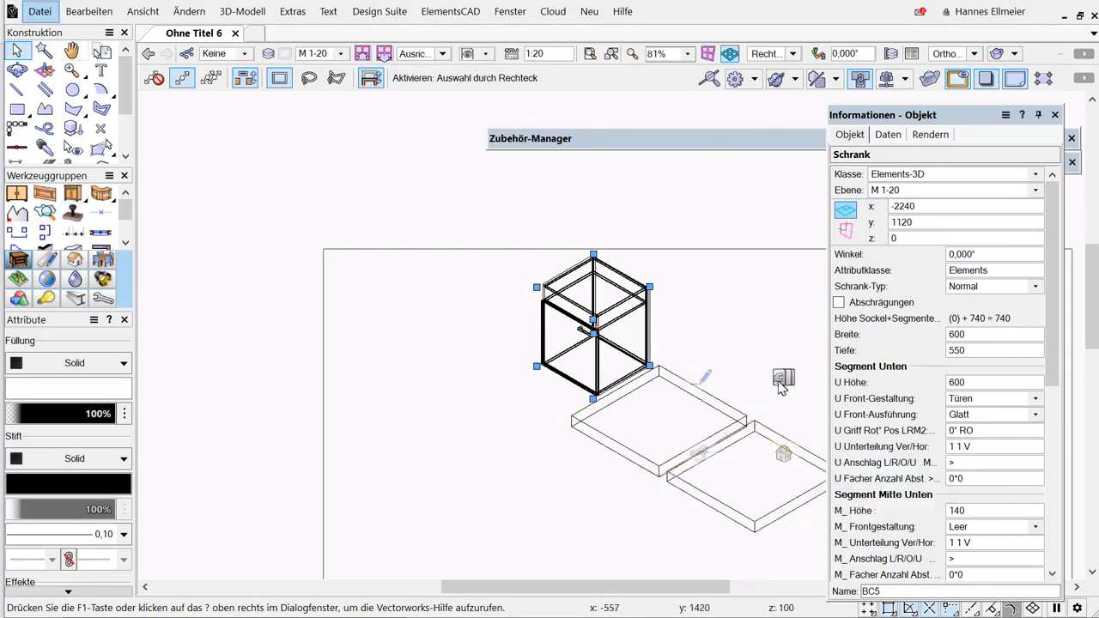
mouse_move(781, 381)
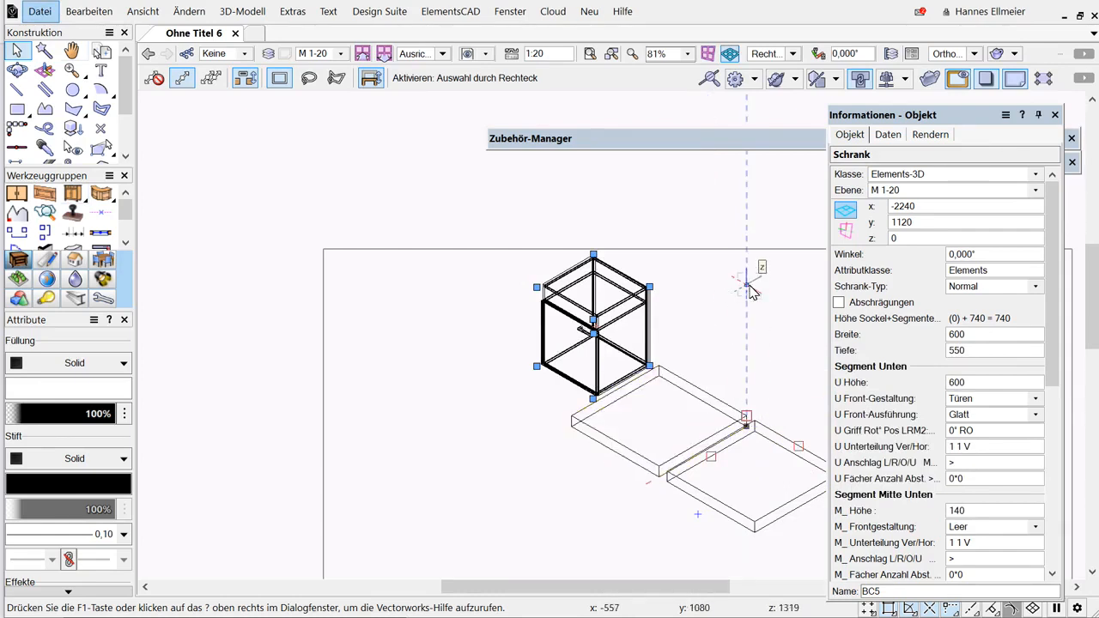
Open the program preferences, review the quick search settings, and cancel the dialog.
right_click(568, 562)
mouse_move(809, 545)
left_click(858, 546)
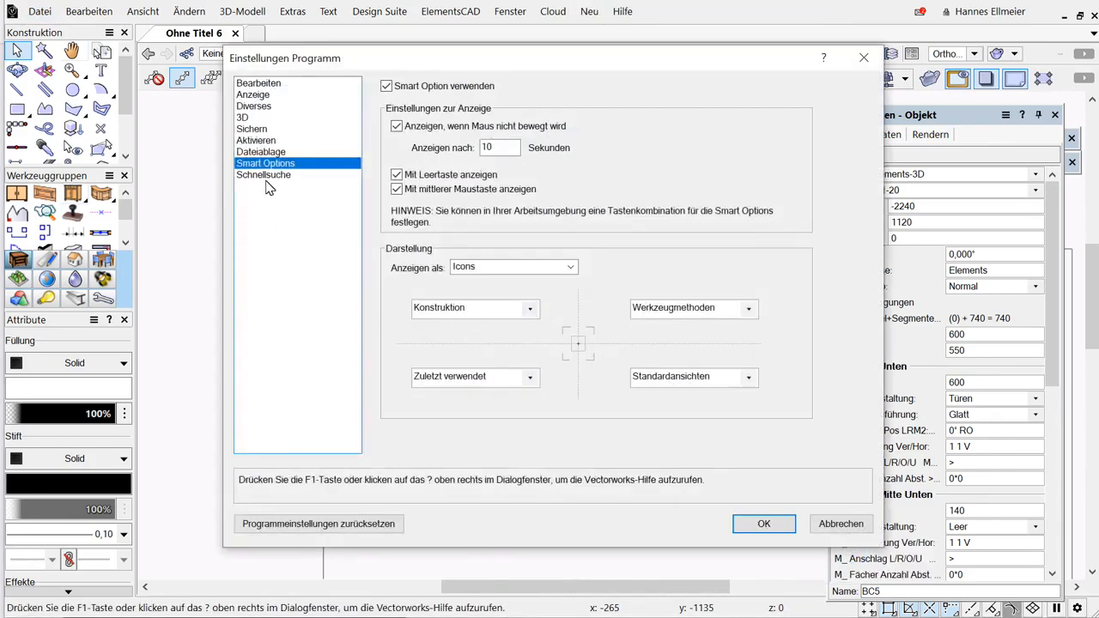
left_click(273, 175)
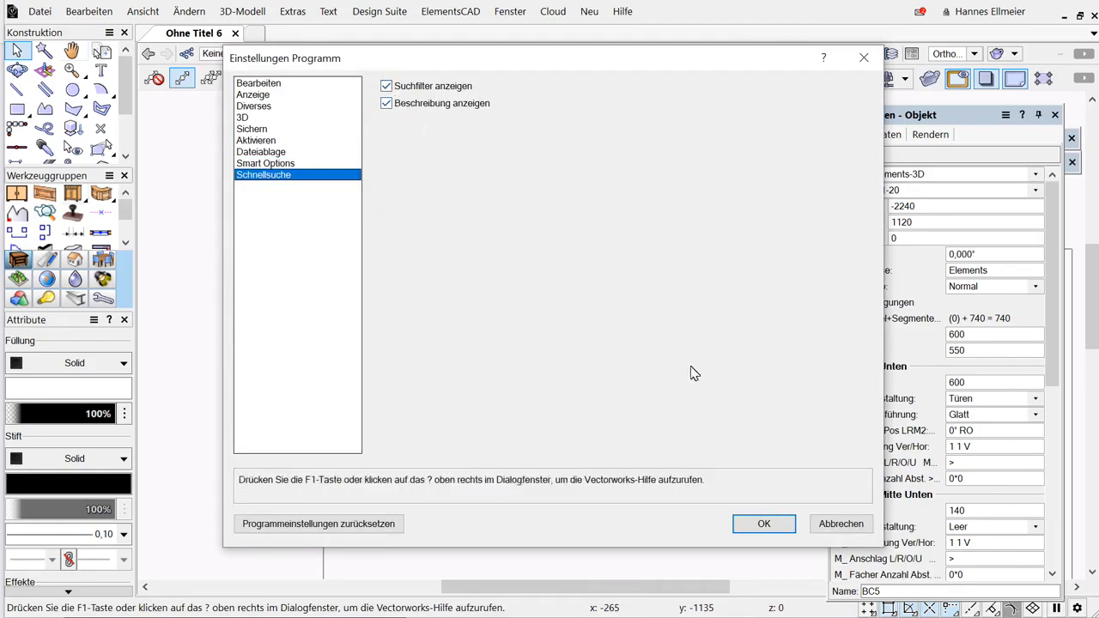
left_click(840, 523)
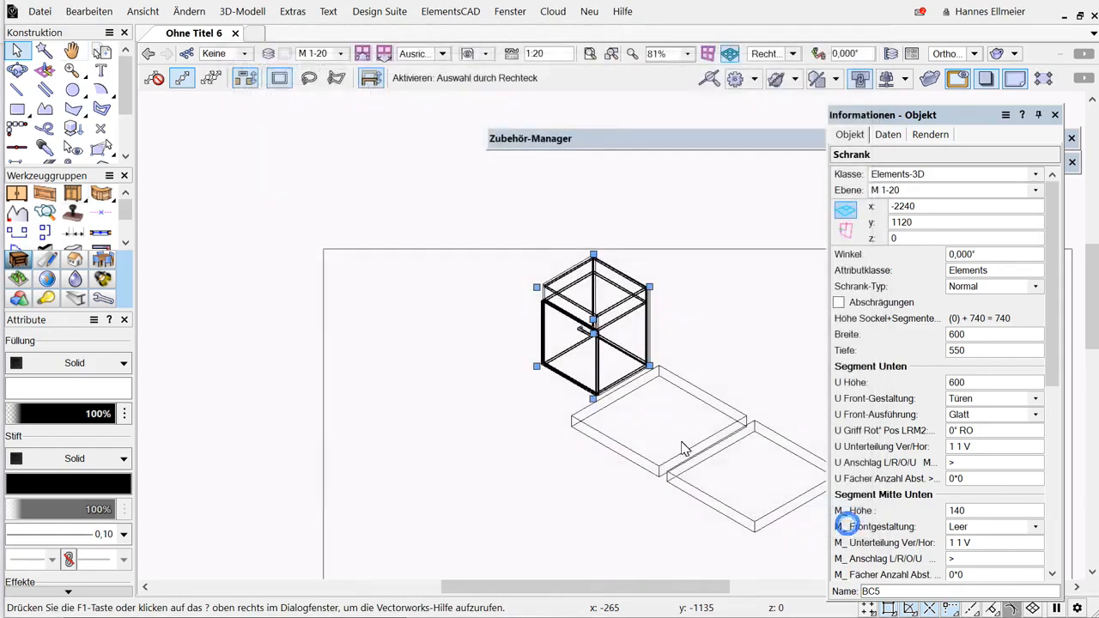
Open the document preferences and inspect the settings of the Hili 5mm 1-20 dimension standard.
right_click(442, 556)
mouse_move(532, 543)
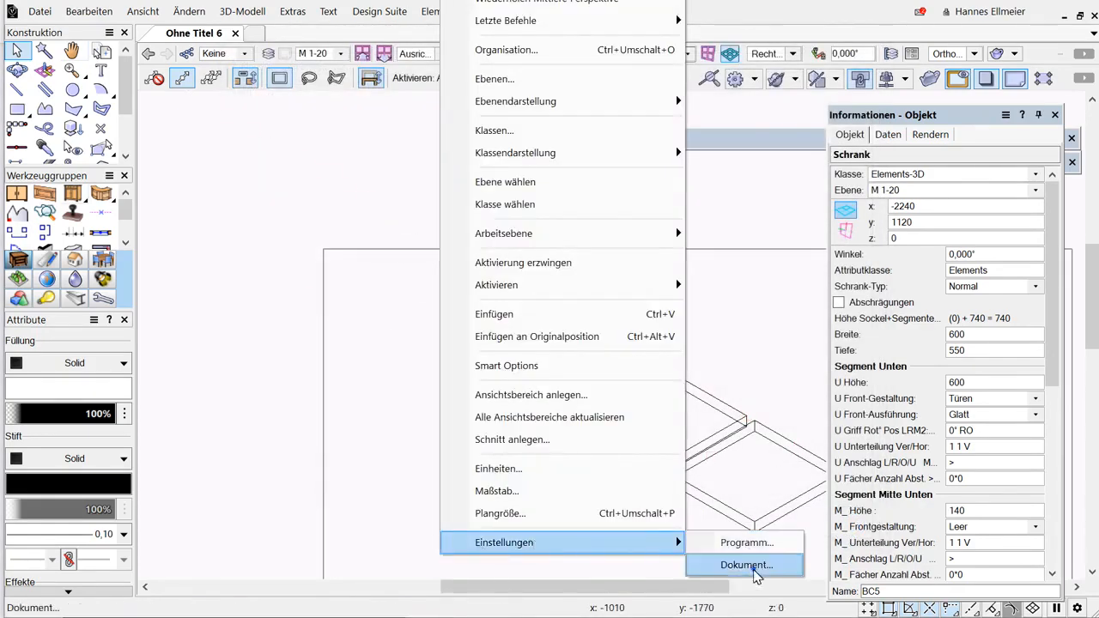
left_click(746, 564)
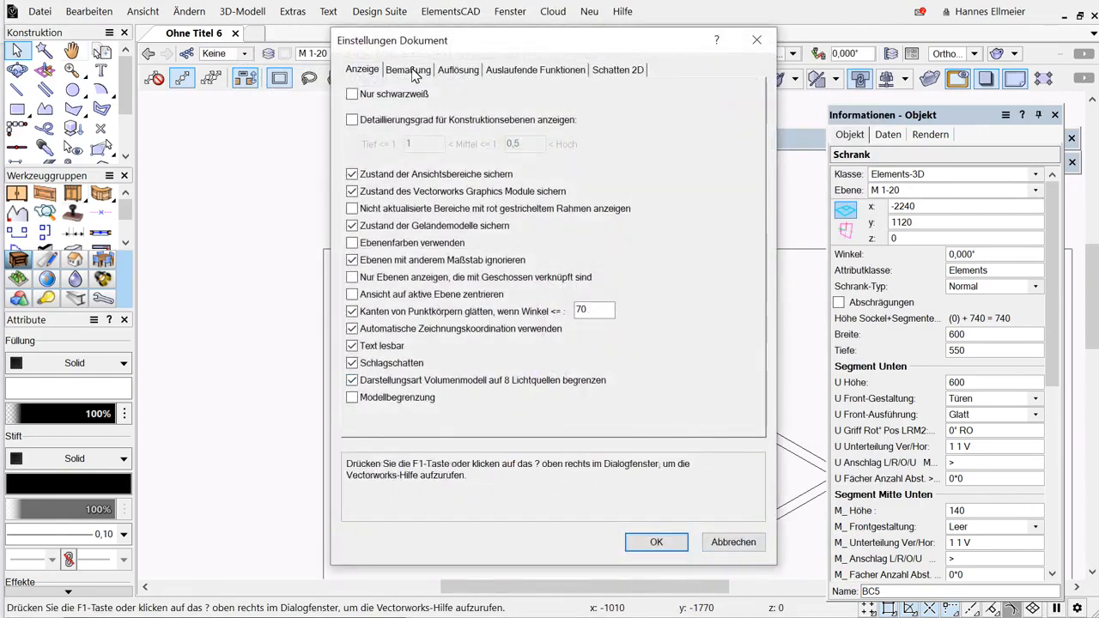
left_click(411, 72)
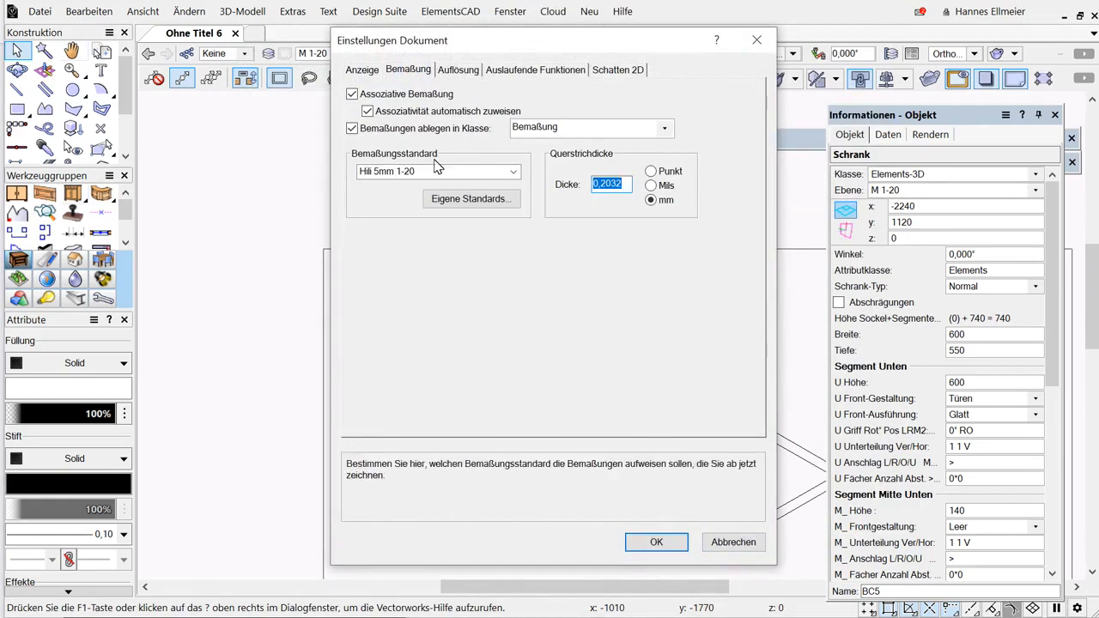
left_click(468, 200)
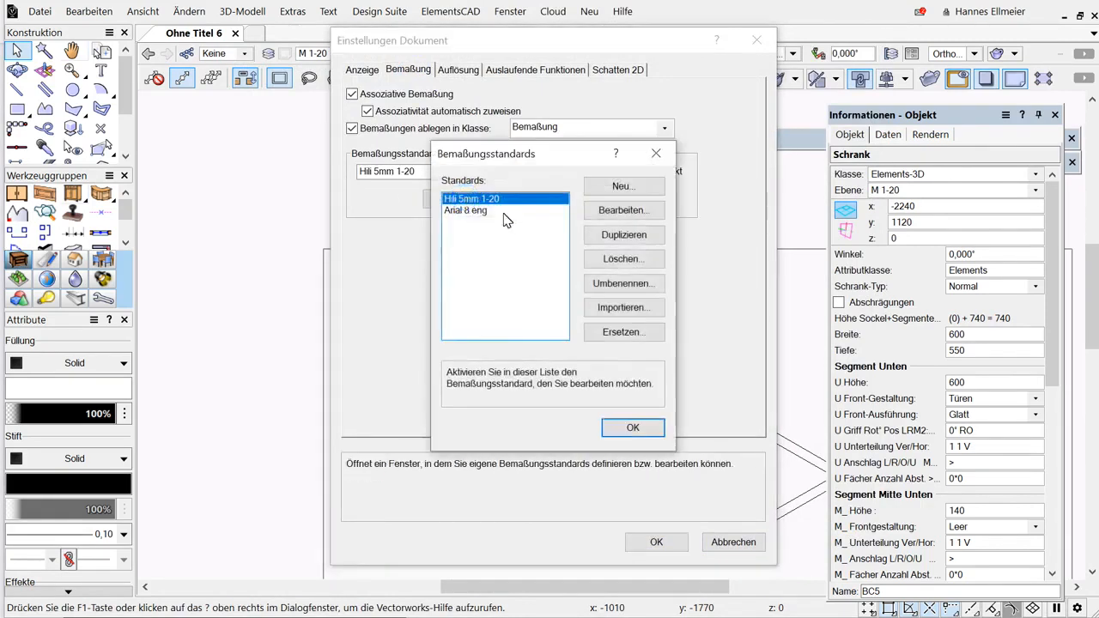
left_click(636, 211)
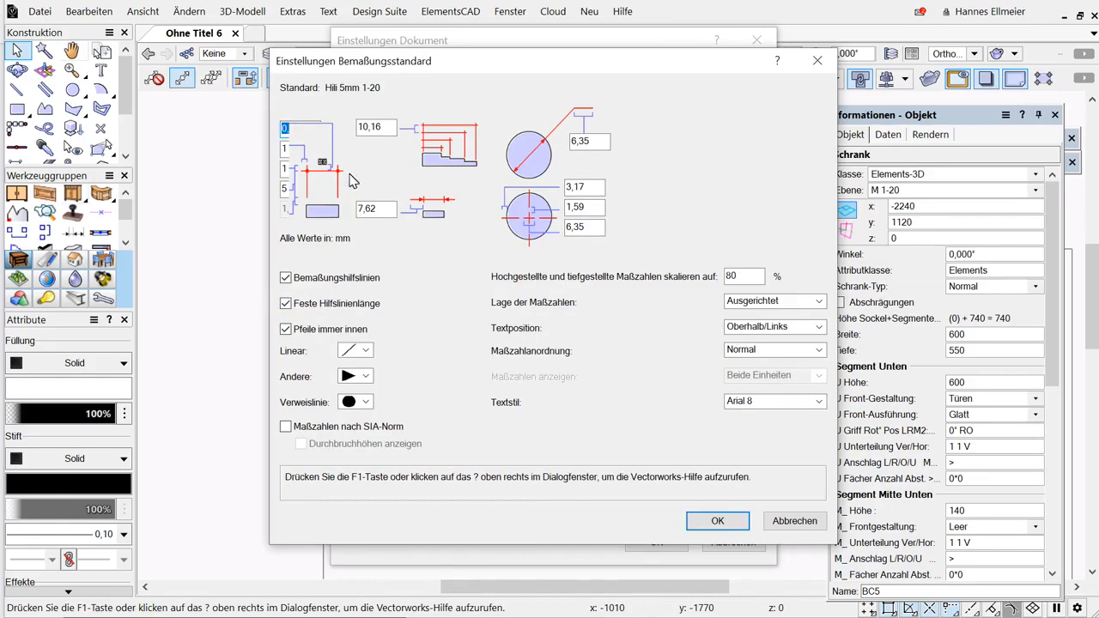
left_click(798, 521)
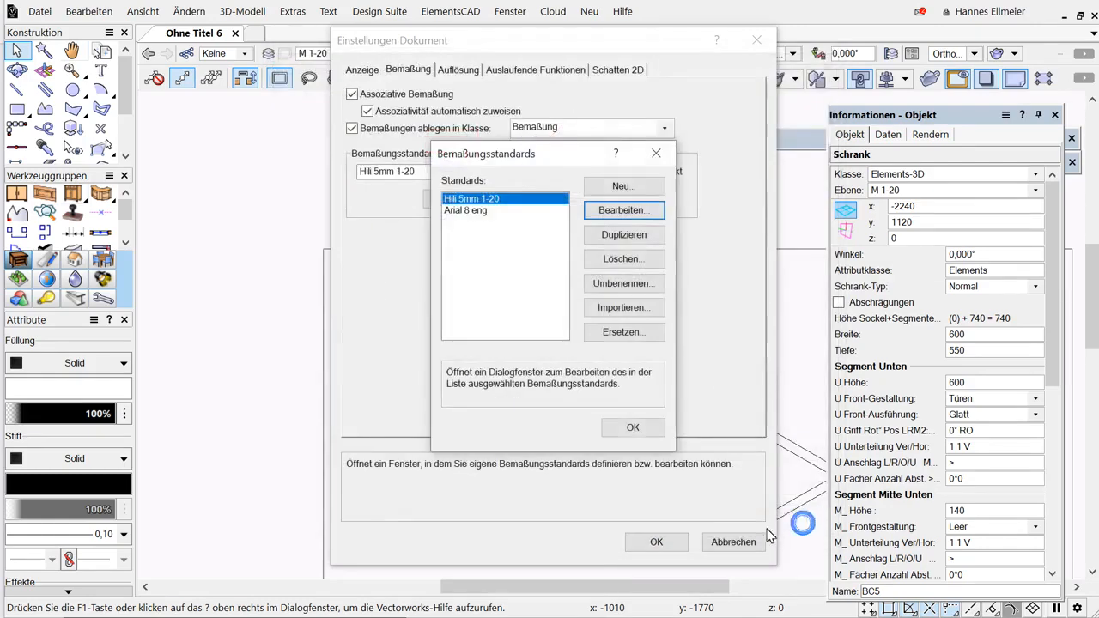
left_click(657, 432)
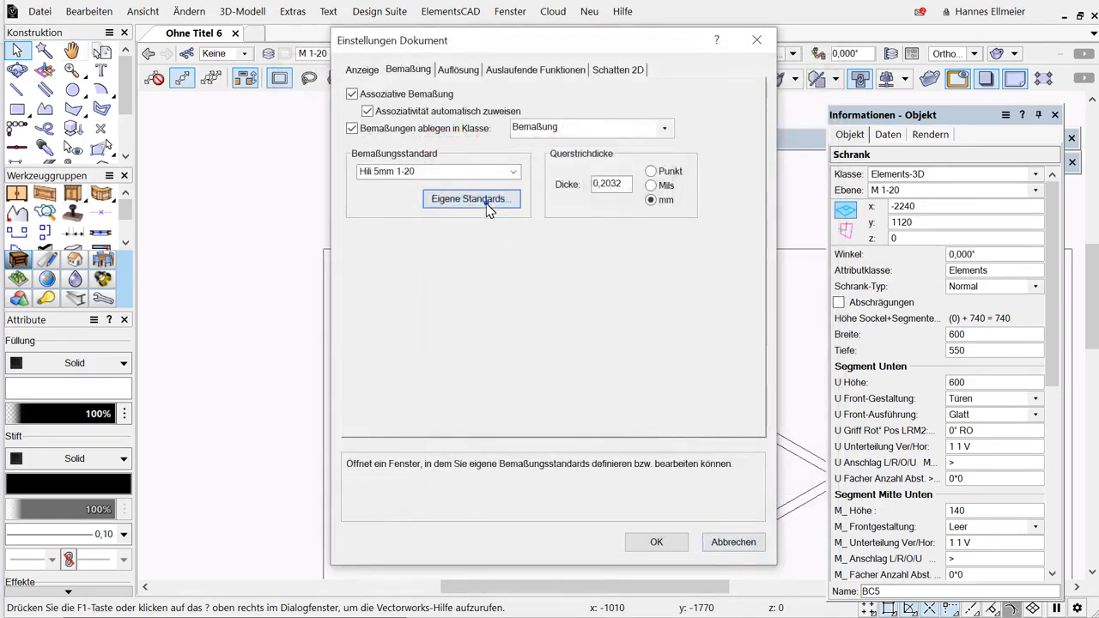
Inspect the Hili 5mm 1-20 dimension standard once more and close the document preferences without changes.
left_click(486, 205)
left_click(635, 214)
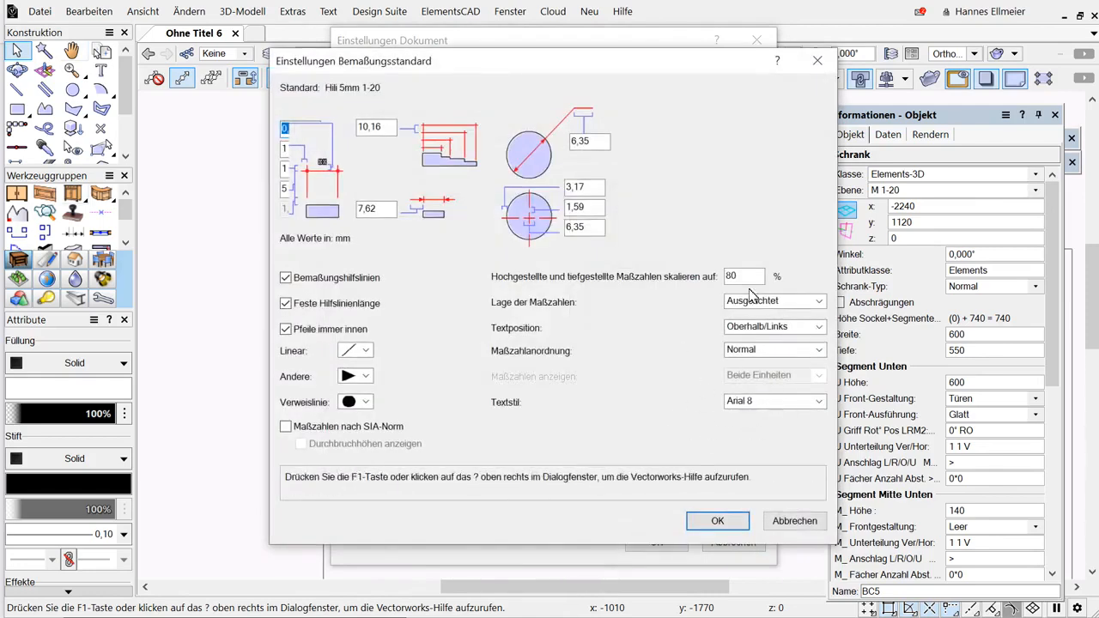
left_click(793, 520)
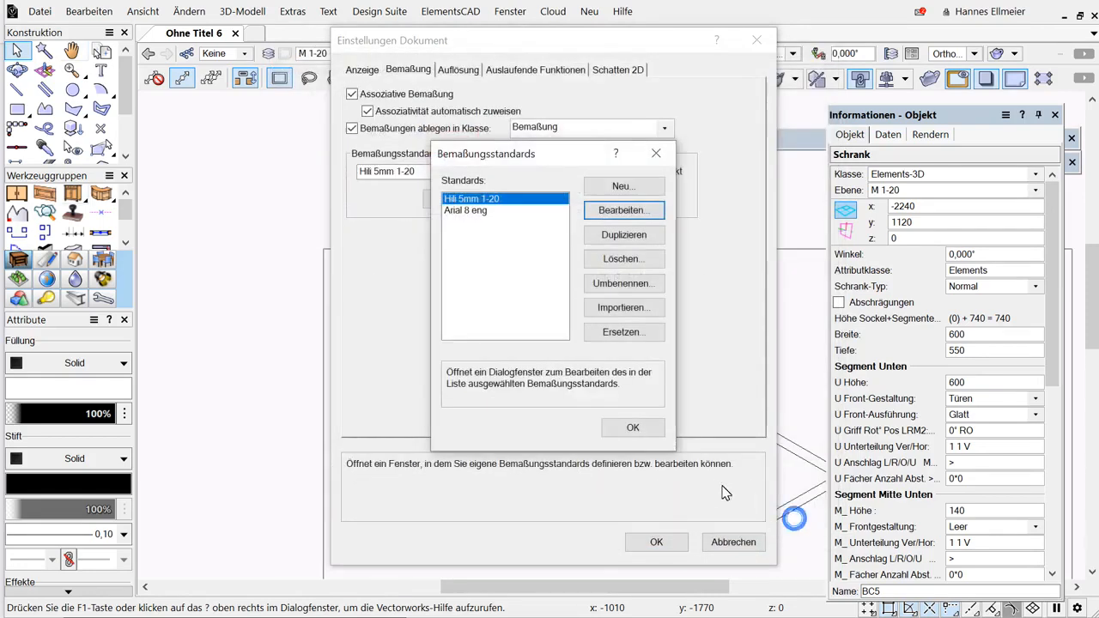
left_click(652, 427)
left_click(733, 542)
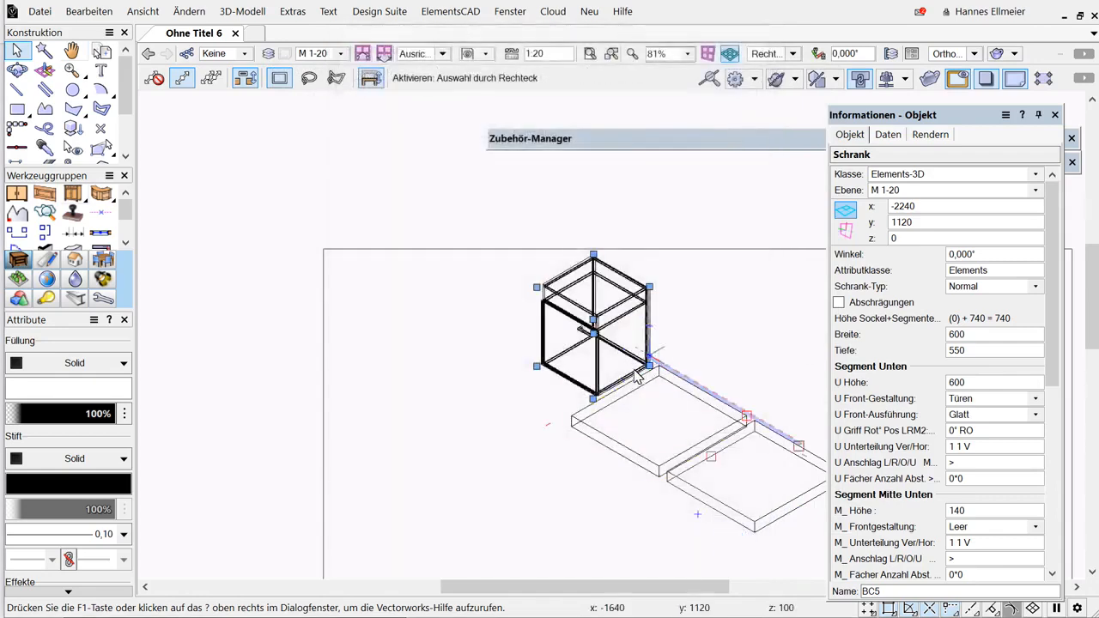
Switch to plan view and dimension the cabinet's width with a dimension line placed above it.
key("ctrl+5")
left_click(658, 365)
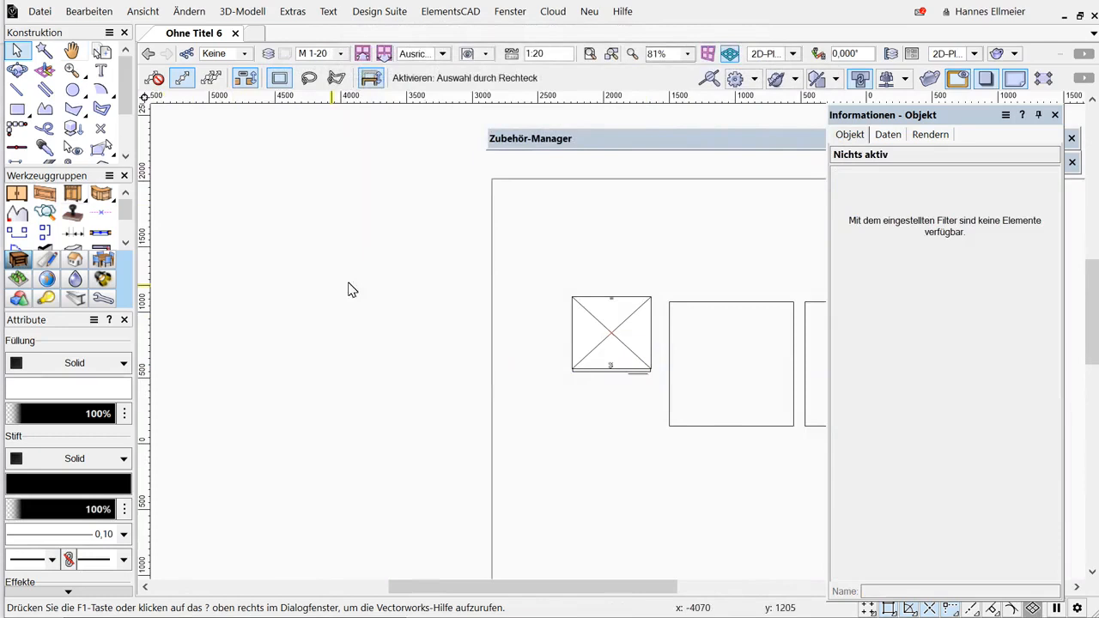
key("d")
left_click(571, 297)
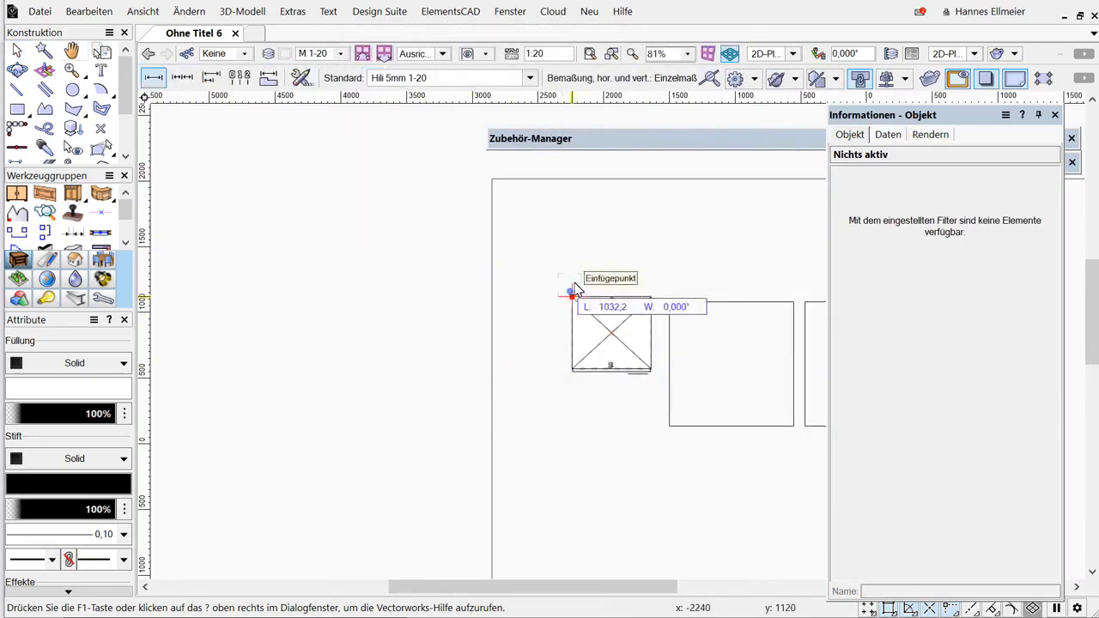
left_click(649, 297)
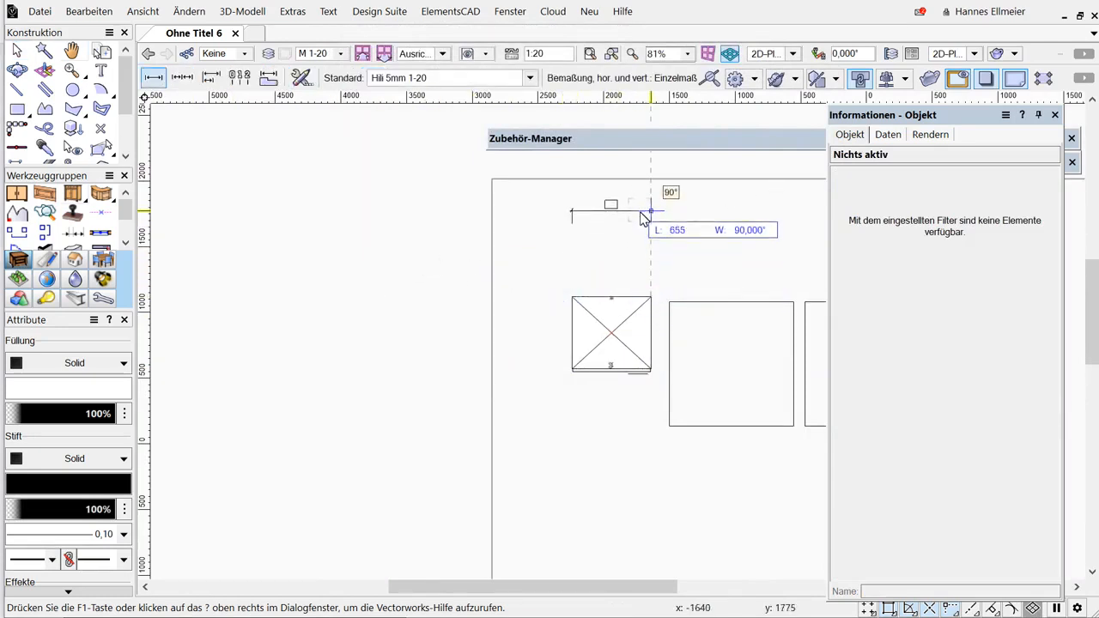
left_click(641, 225)
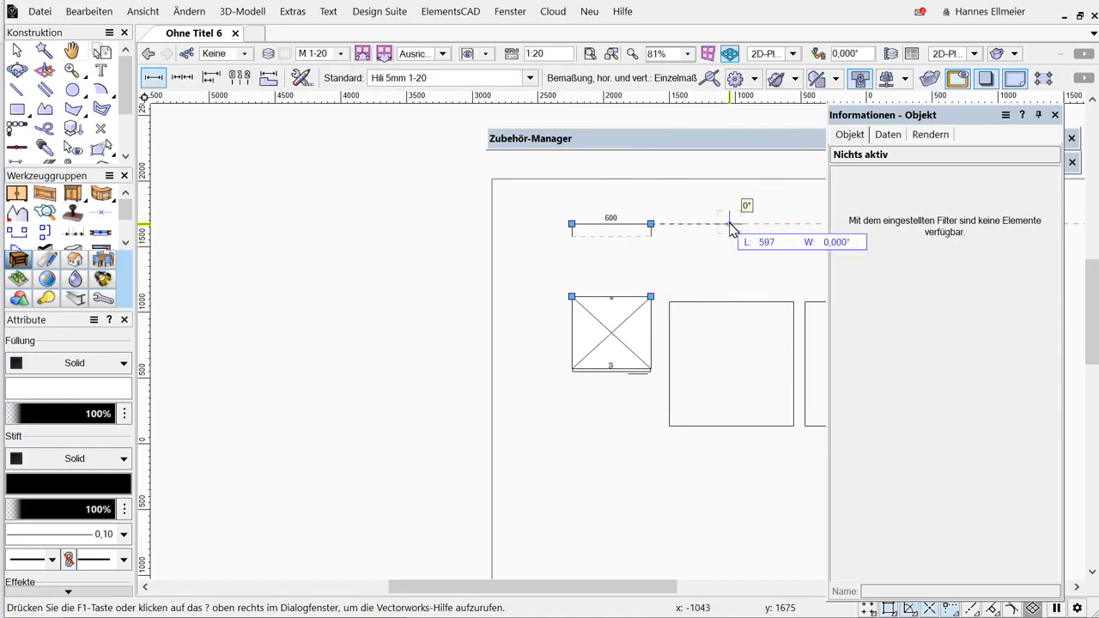
key("Escape")
key("x")
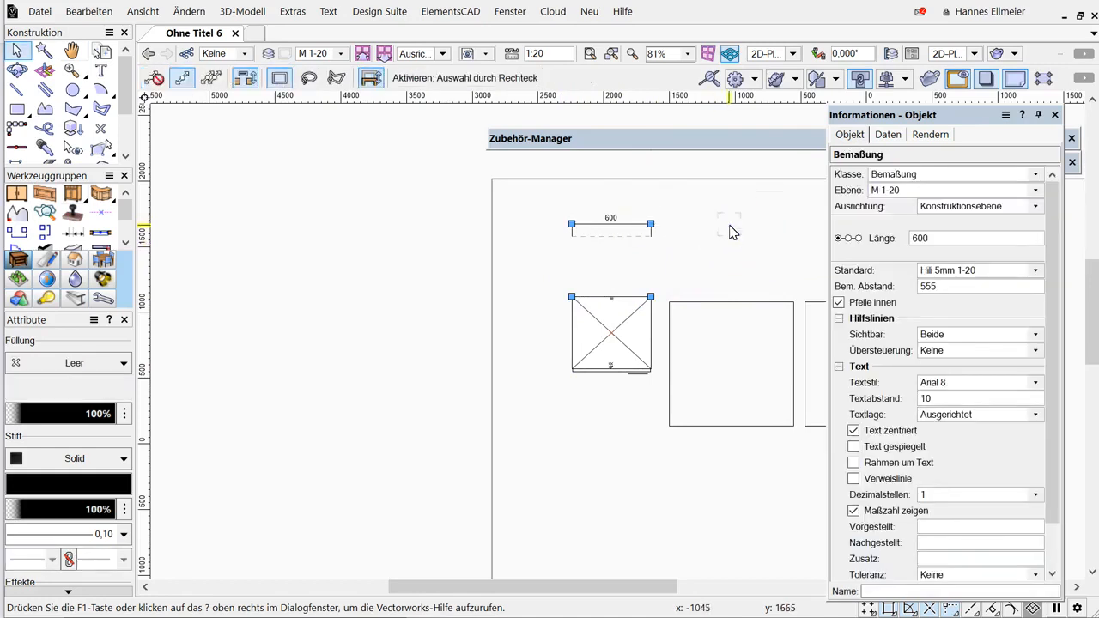
Set the dimension's standard to Arch US and delete the dimension.
left_click(976, 271)
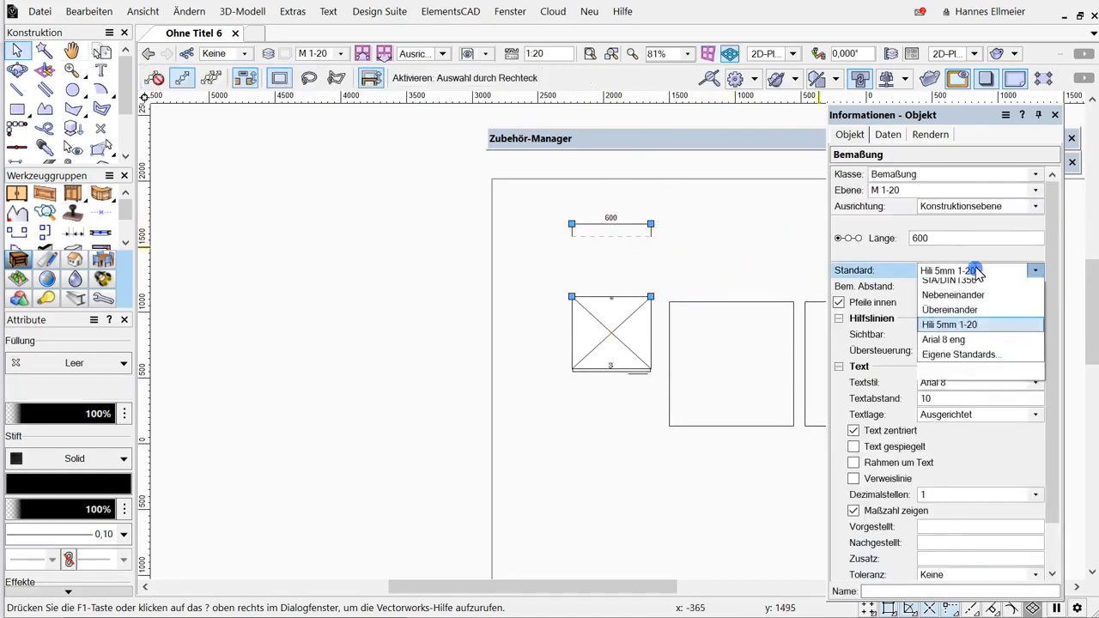
left_click(975, 289)
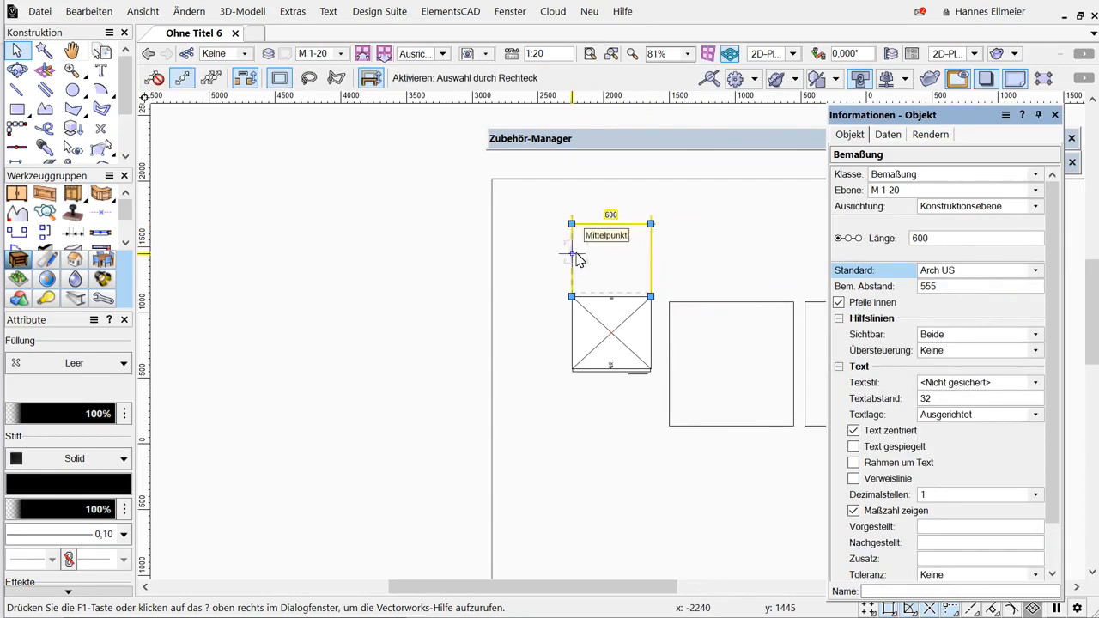
key("Delete")
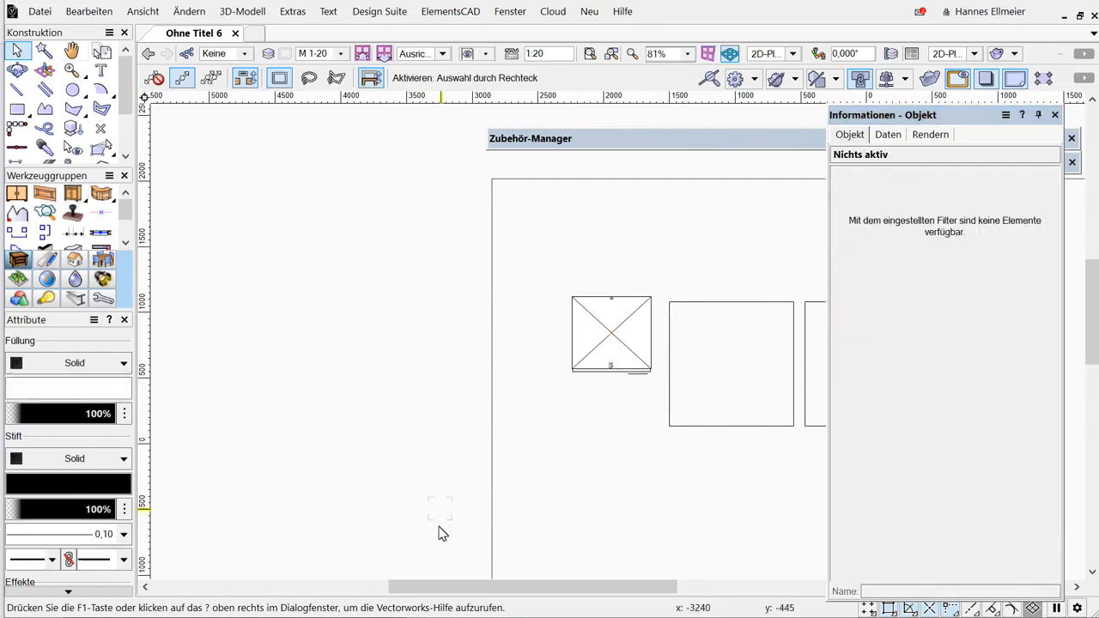
Open the document preferences.
right_click(439, 569)
mouse_move(661, 550)
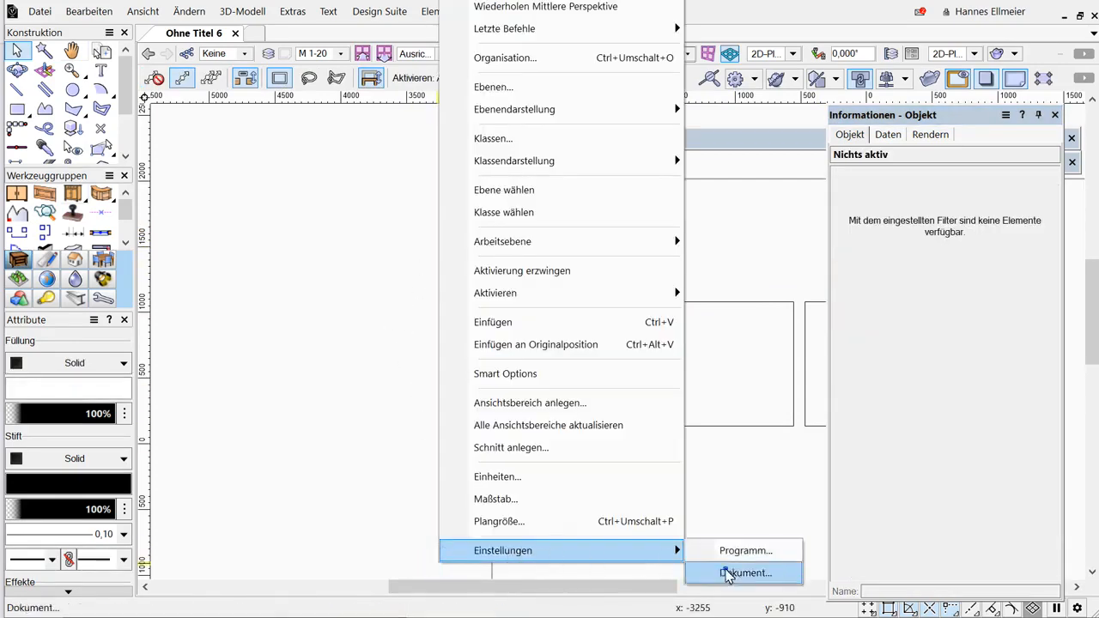